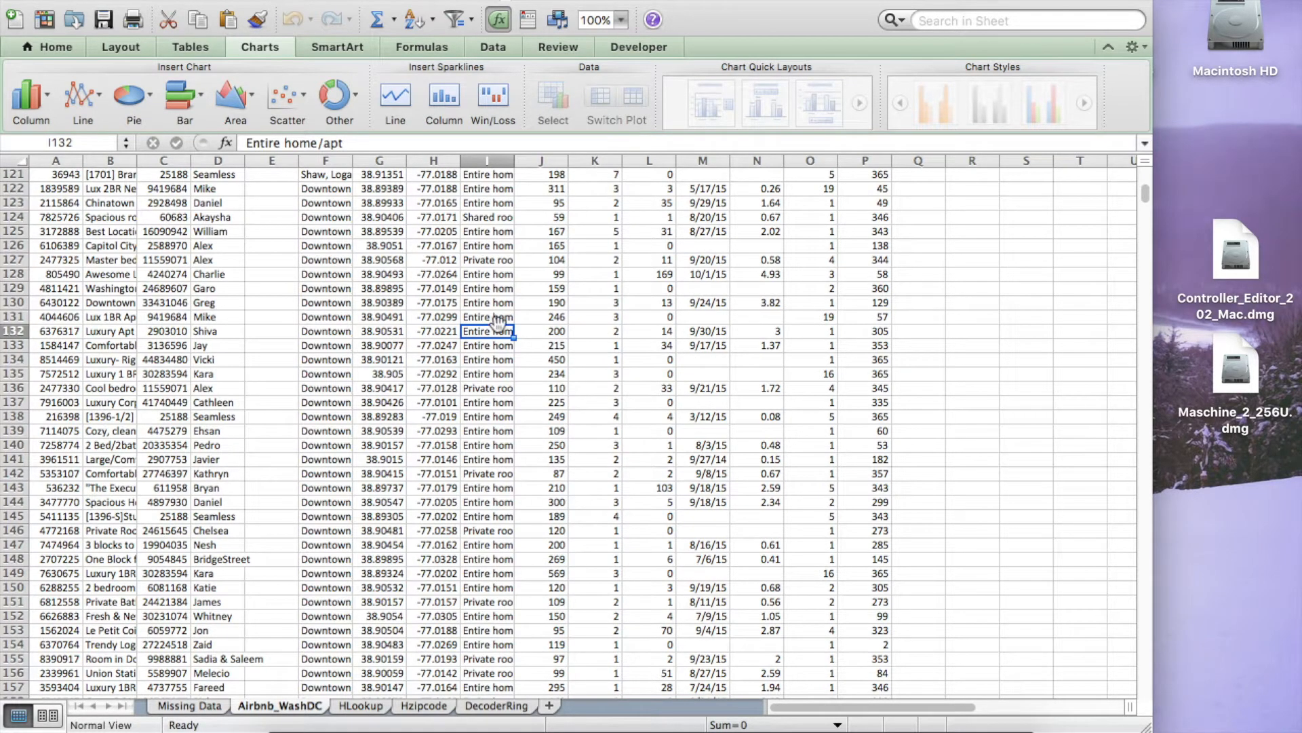
Step: Select all the Airbnb listing data and create a manual PivotTable from it on a new worksheet
key(super+a)
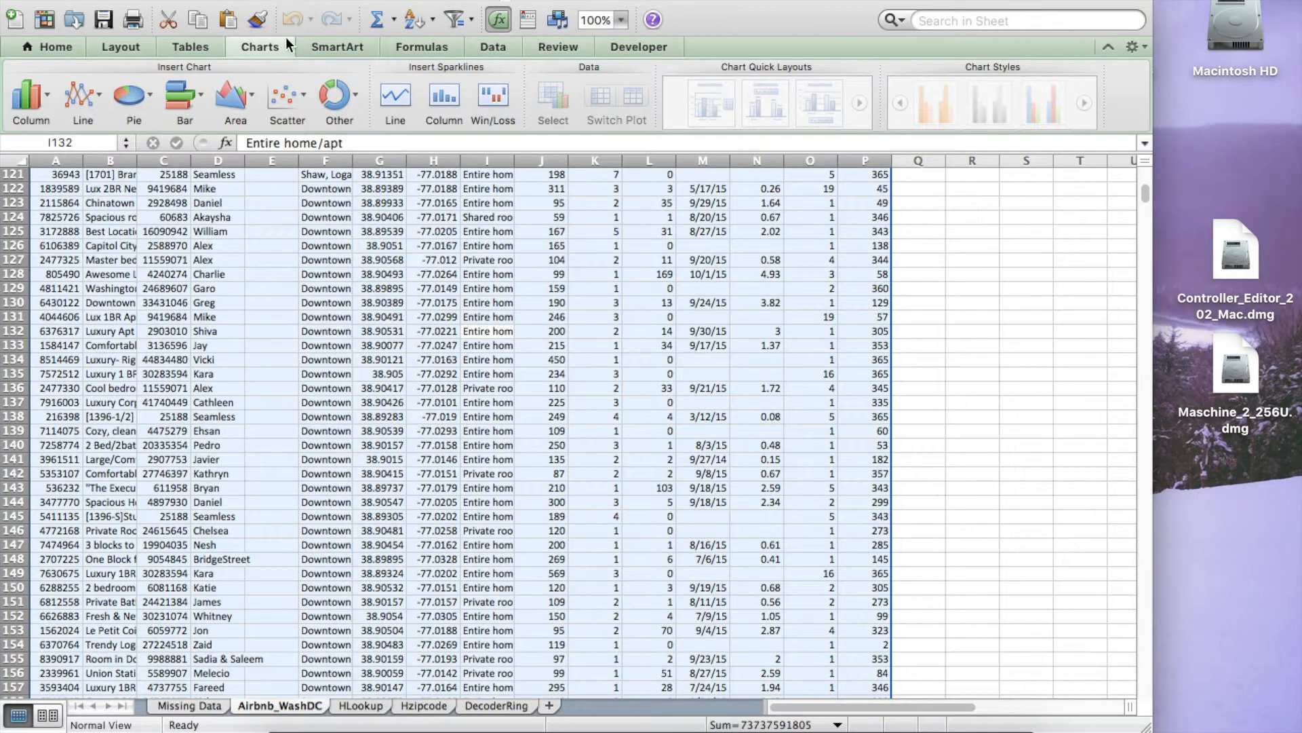
click(489, 47)
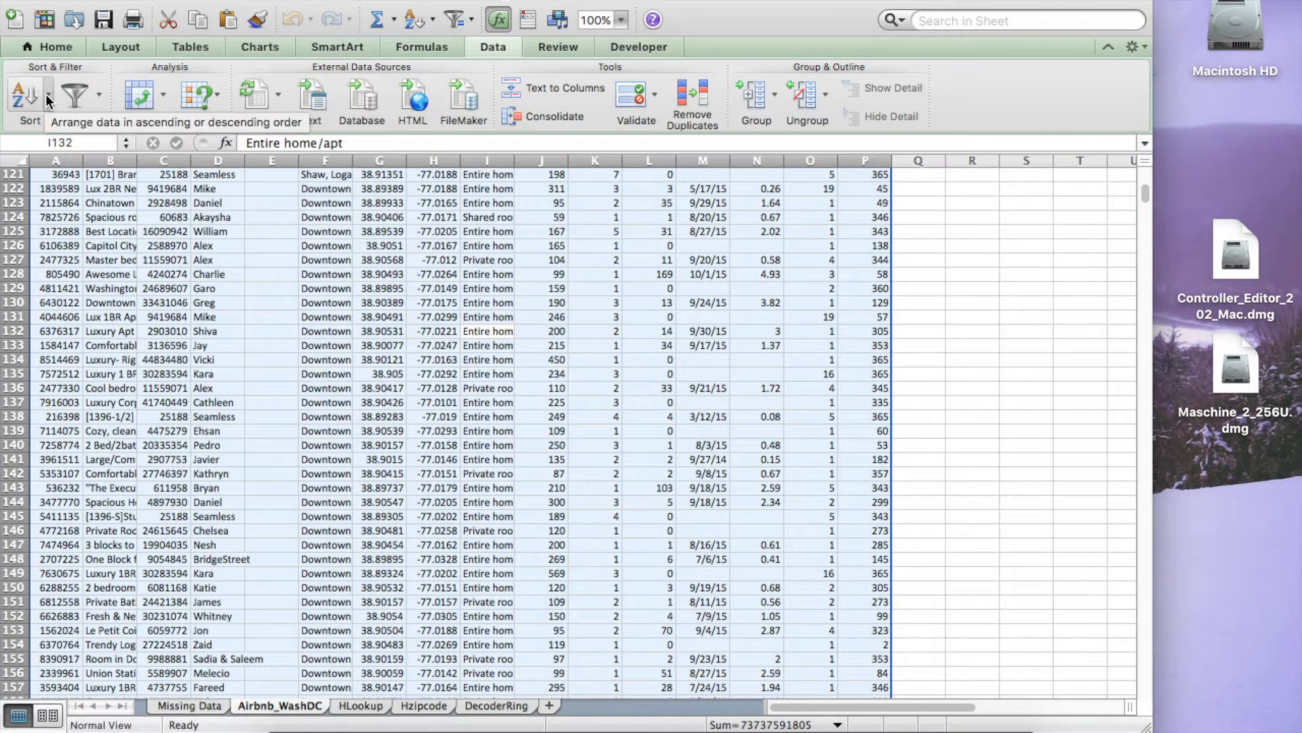
click(164, 96)
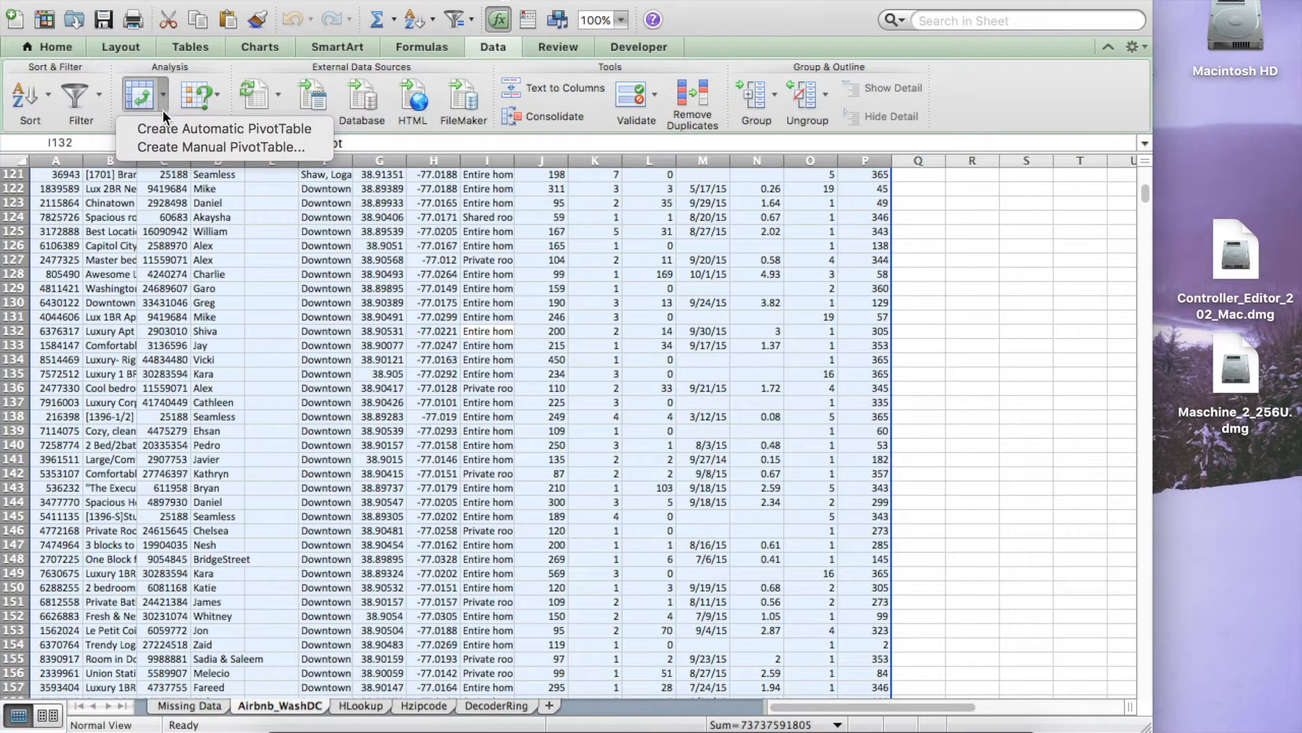
click(169, 147)
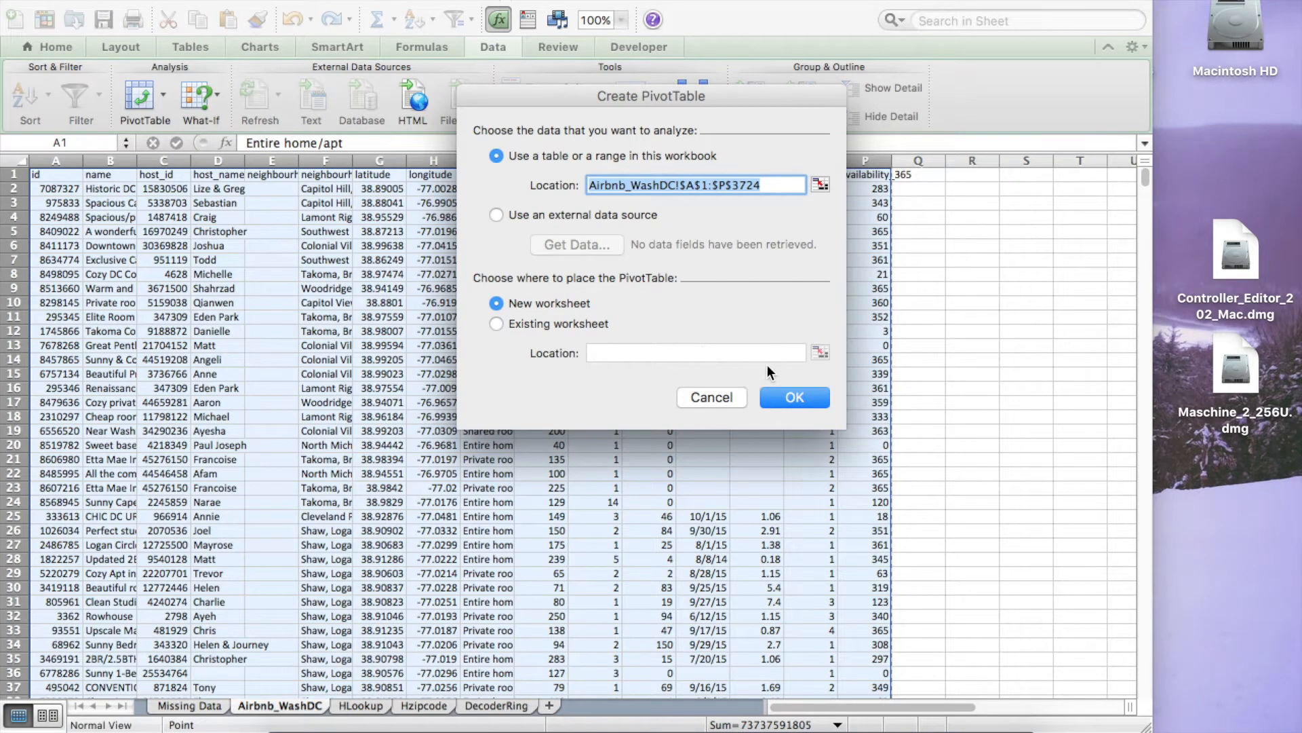
click(803, 391)
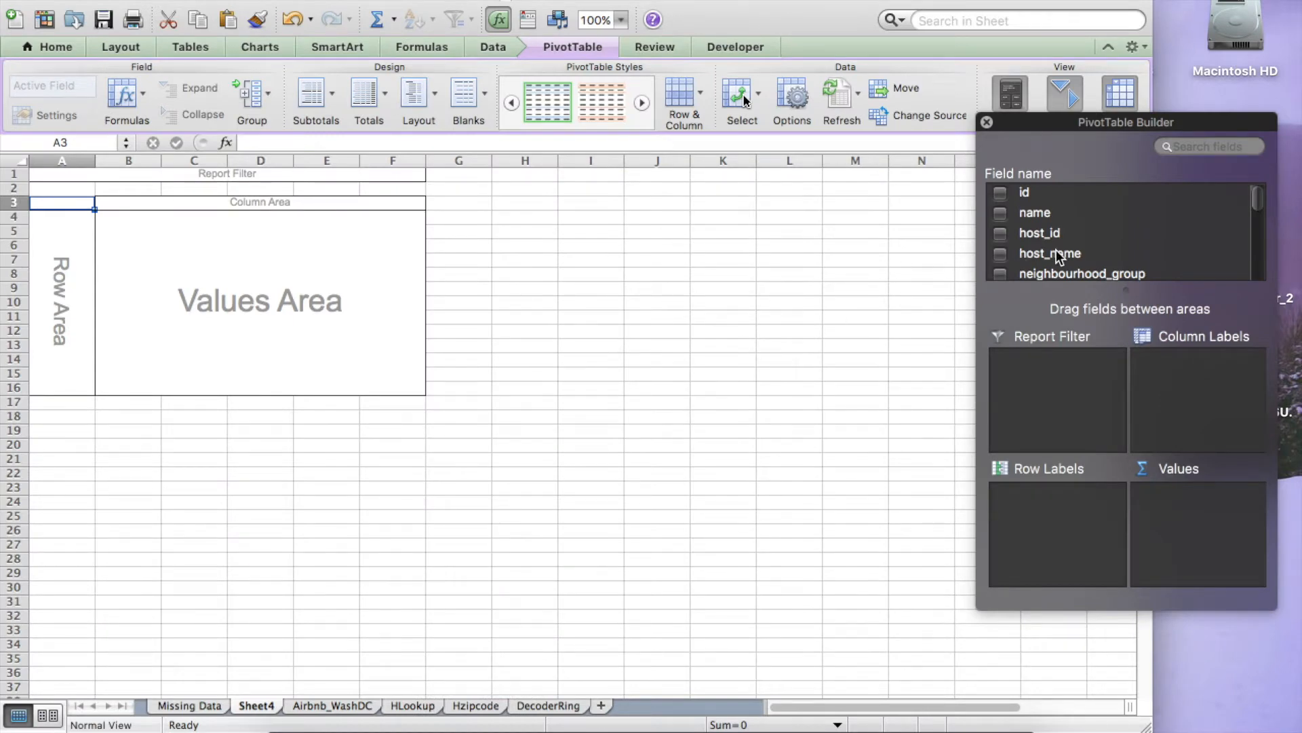
Step: Browse the available fields in the PivotTable field list
scroll(1109, 236, down, 5)
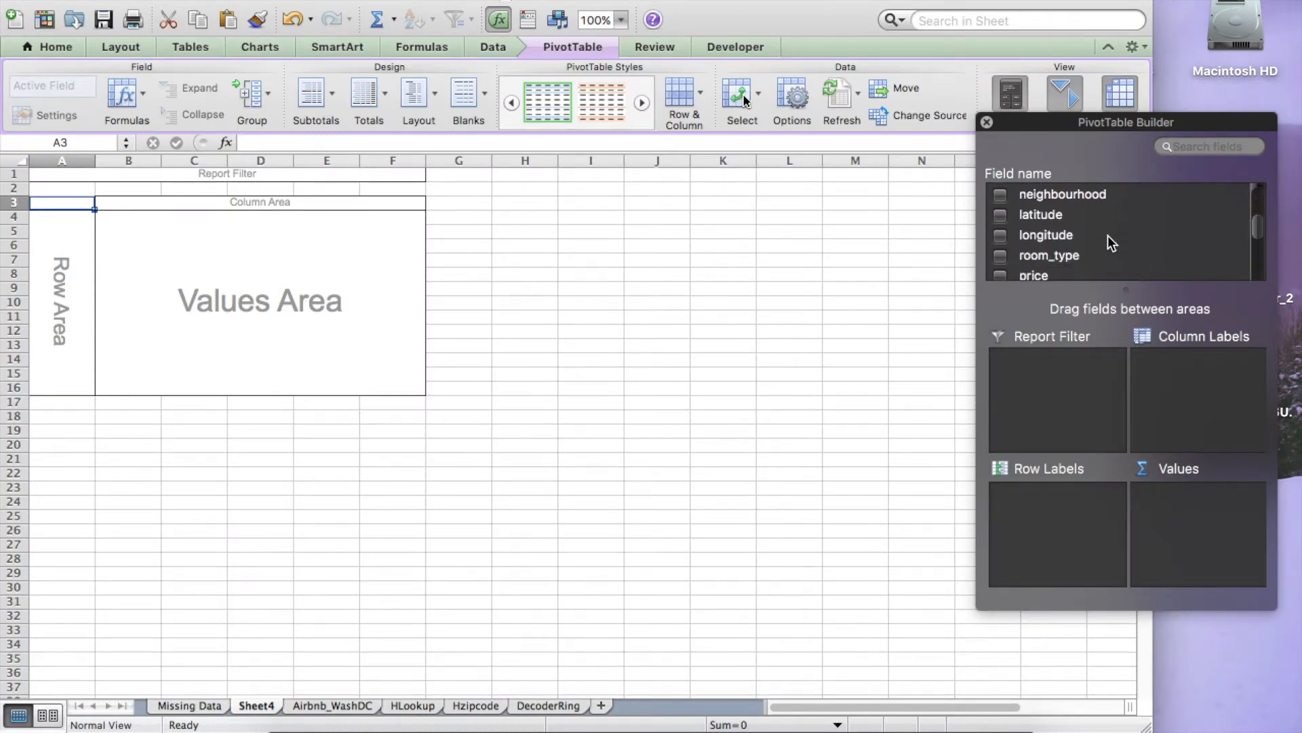
scroll(1108, 236, down, 4)
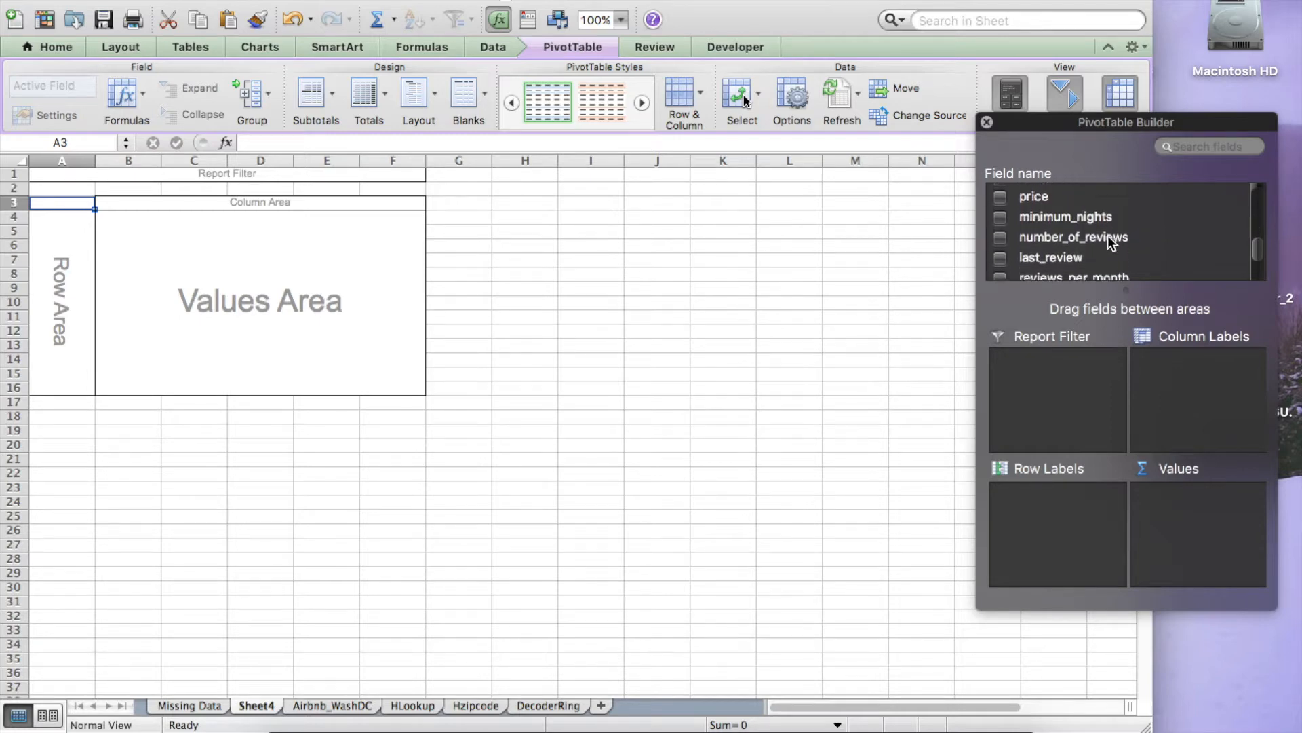
scroll(1108, 234, down, 1)
scroll(1108, 235, up, 3)
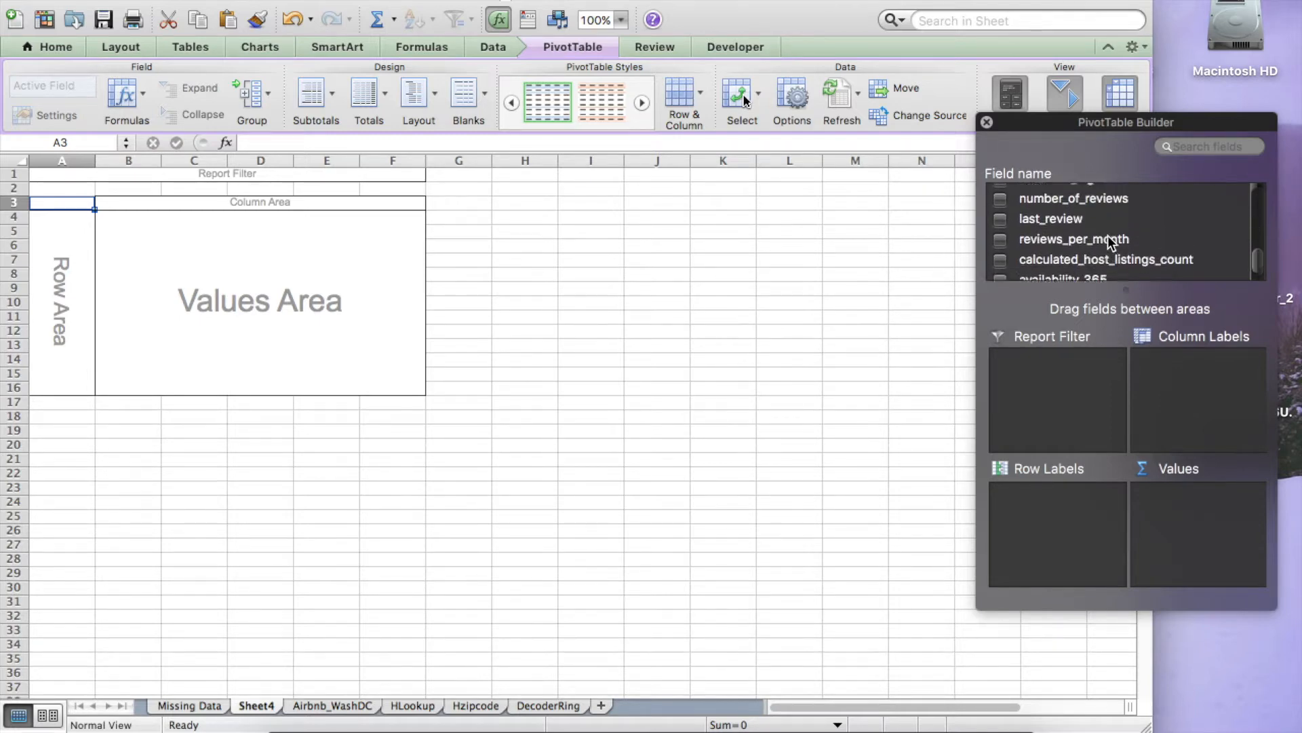
scroll(1109, 235, up, 5)
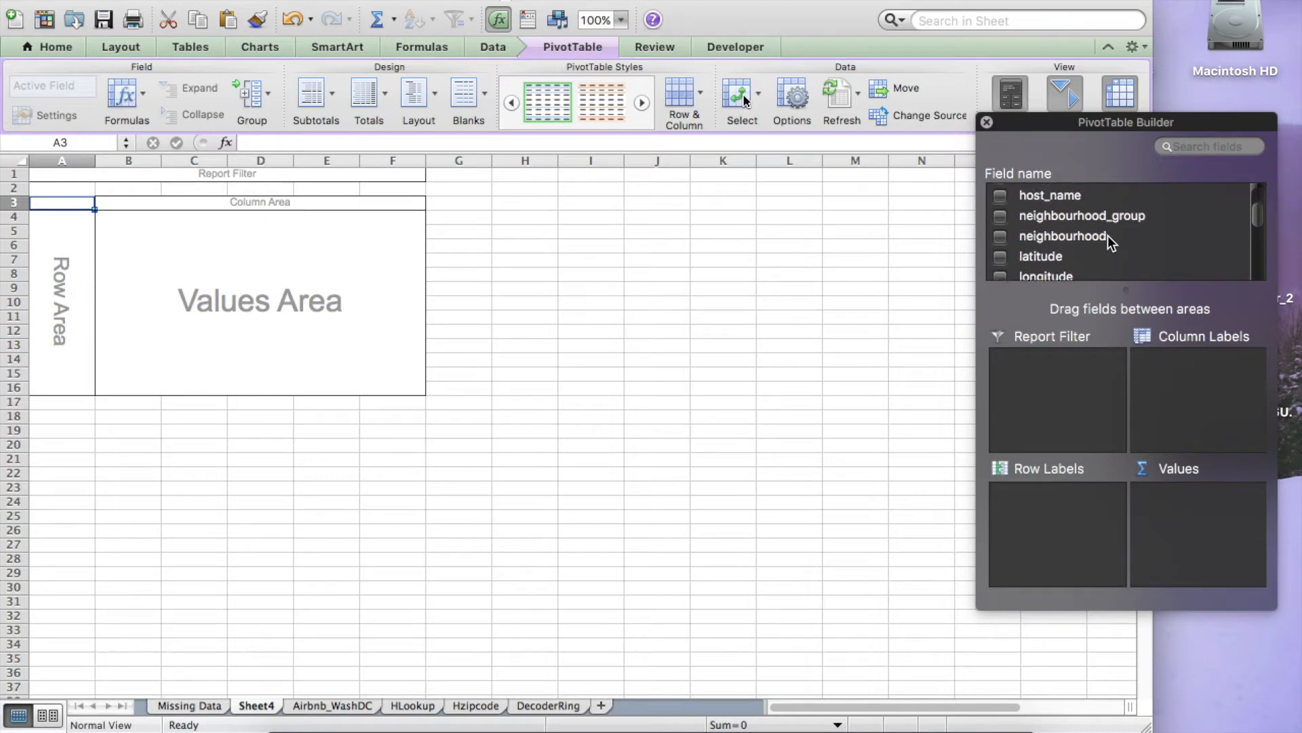
scroll(1108, 235, up, 3)
scroll(1108, 235, down, 3)
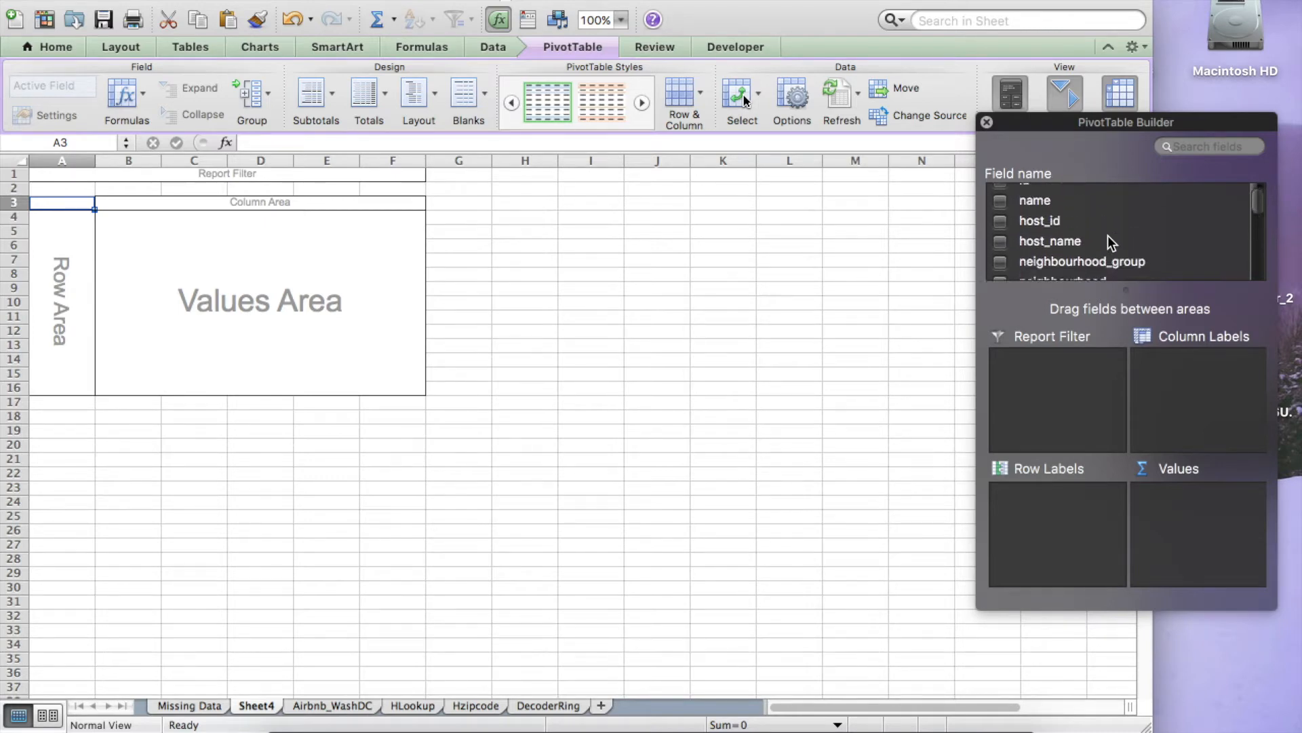
scroll(1108, 235, down, 2)
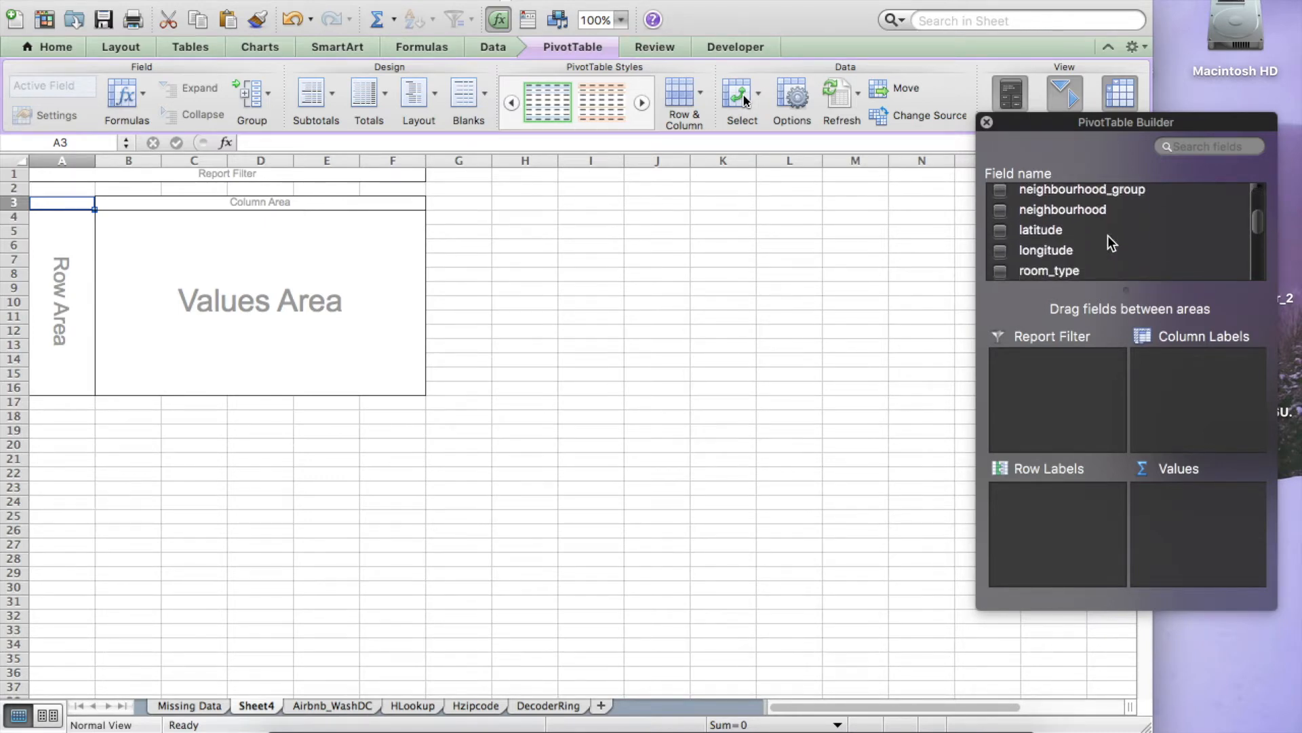
Step: Lay out the PivotTable with neighbourhood_group as column labels, room_type as row labels and price as values
drag(1078, 201, 1178, 384)
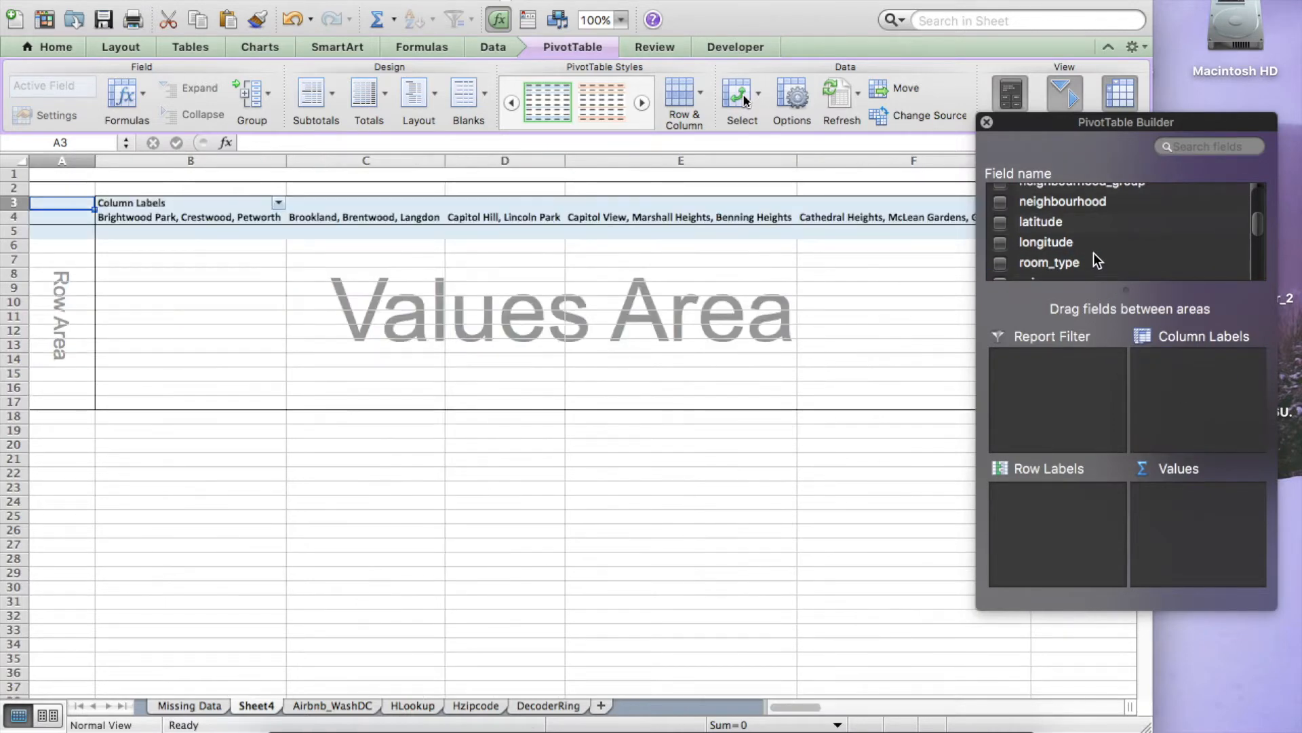
drag(1087, 258, 1050, 496)
scroll(1081, 230, down, 2)
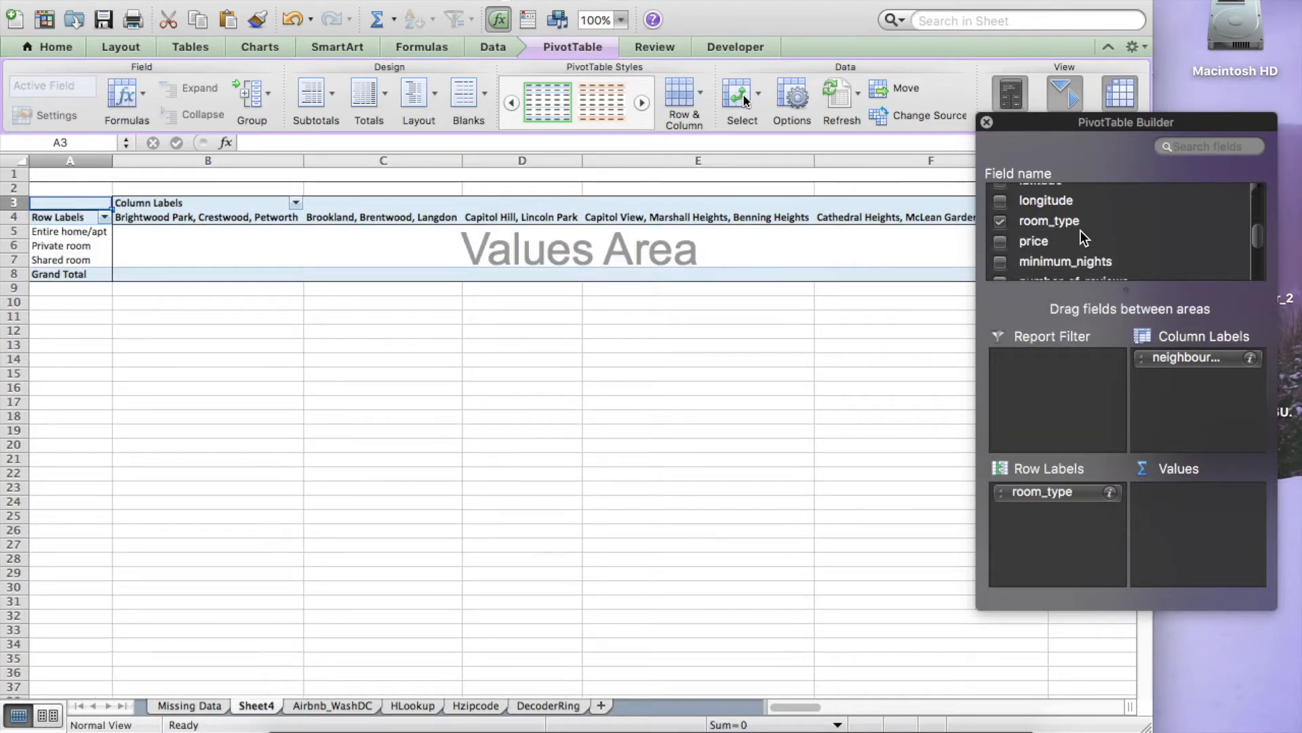
drag(1074, 230, 1205, 502)
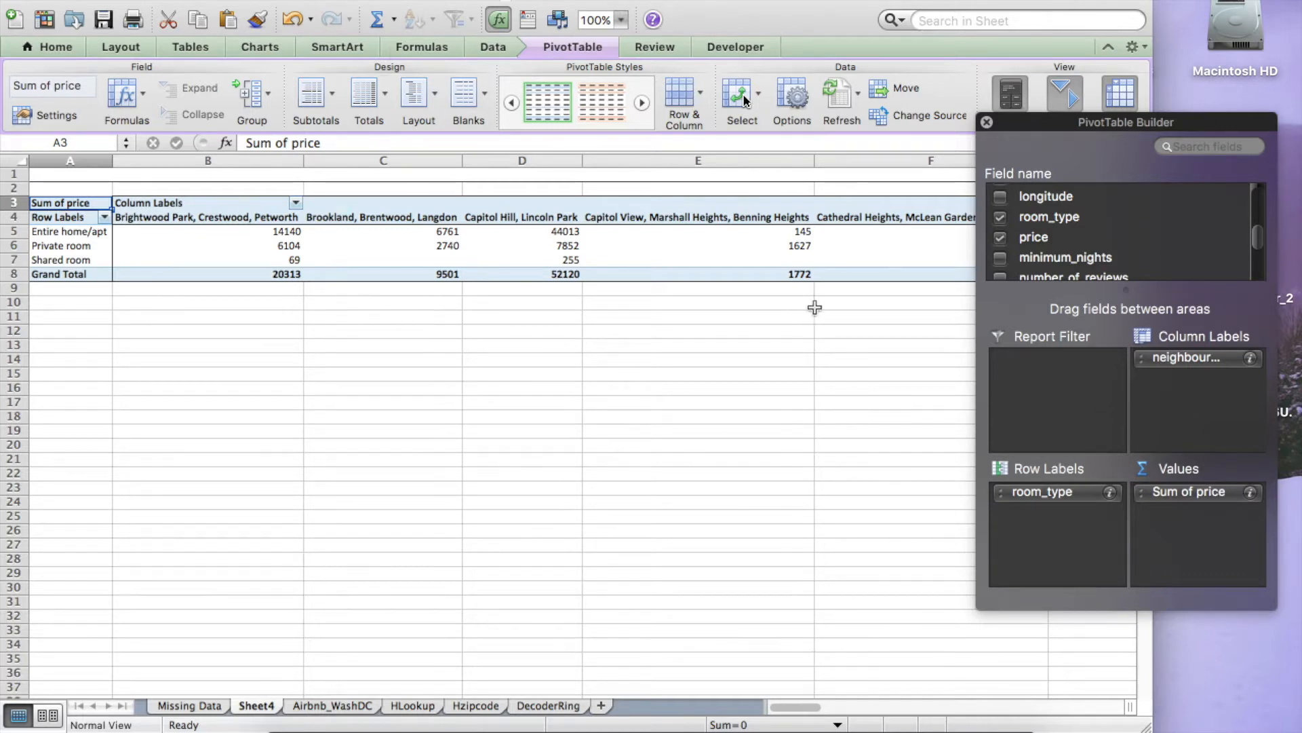
Step: Summarize price by Average and format the values as Number with 2 decimal places
click(1250, 493)
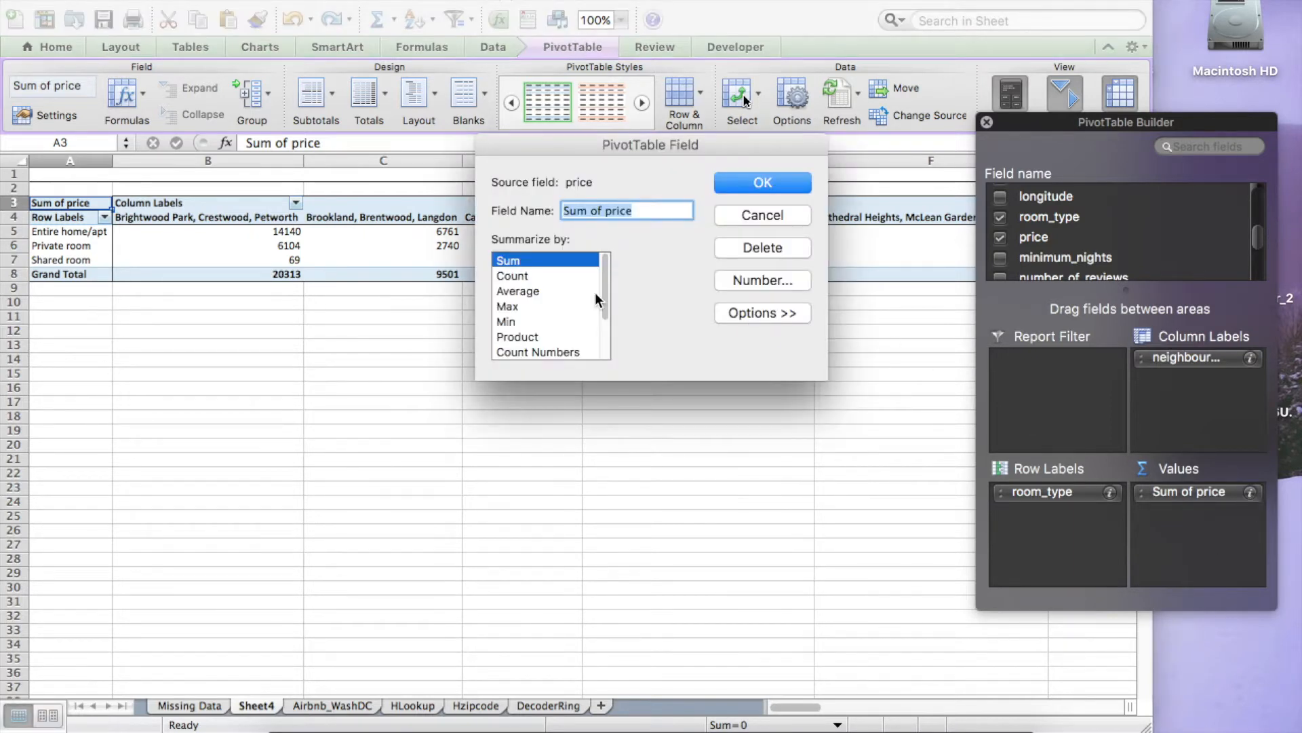
click(567, 292)
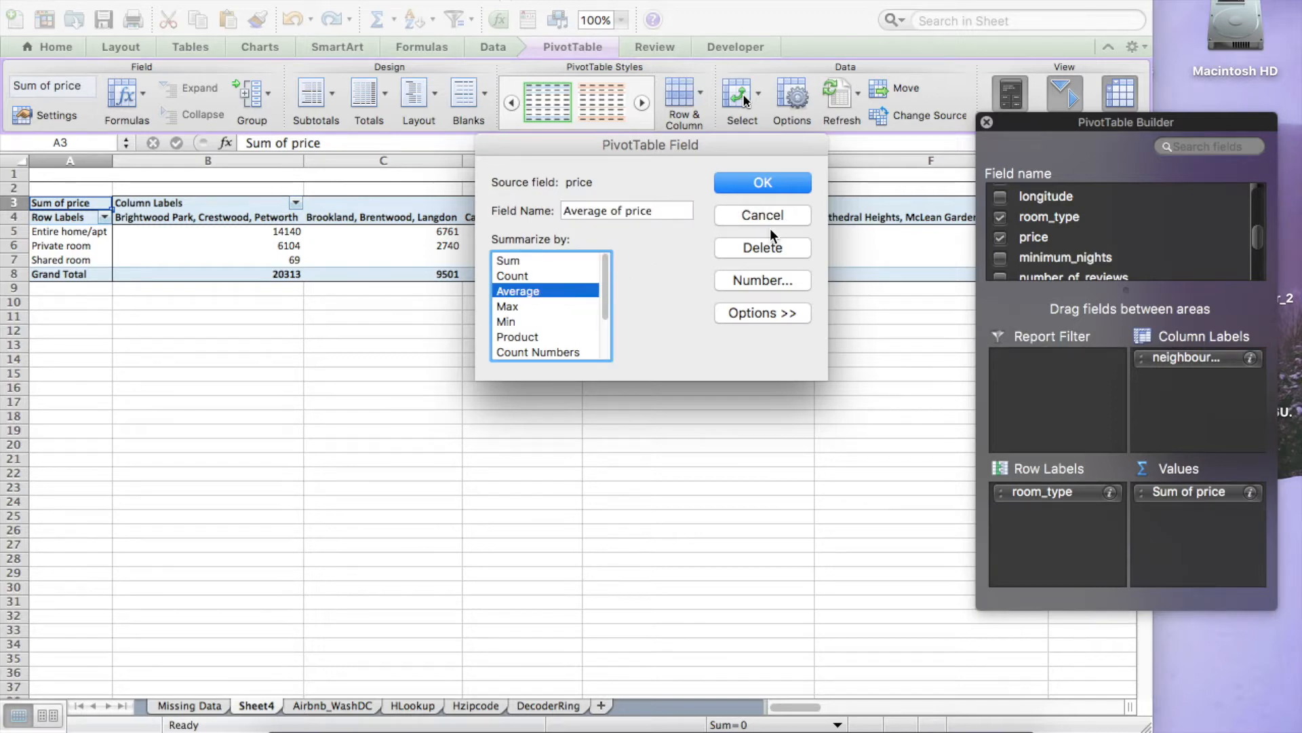
click(783, 274)
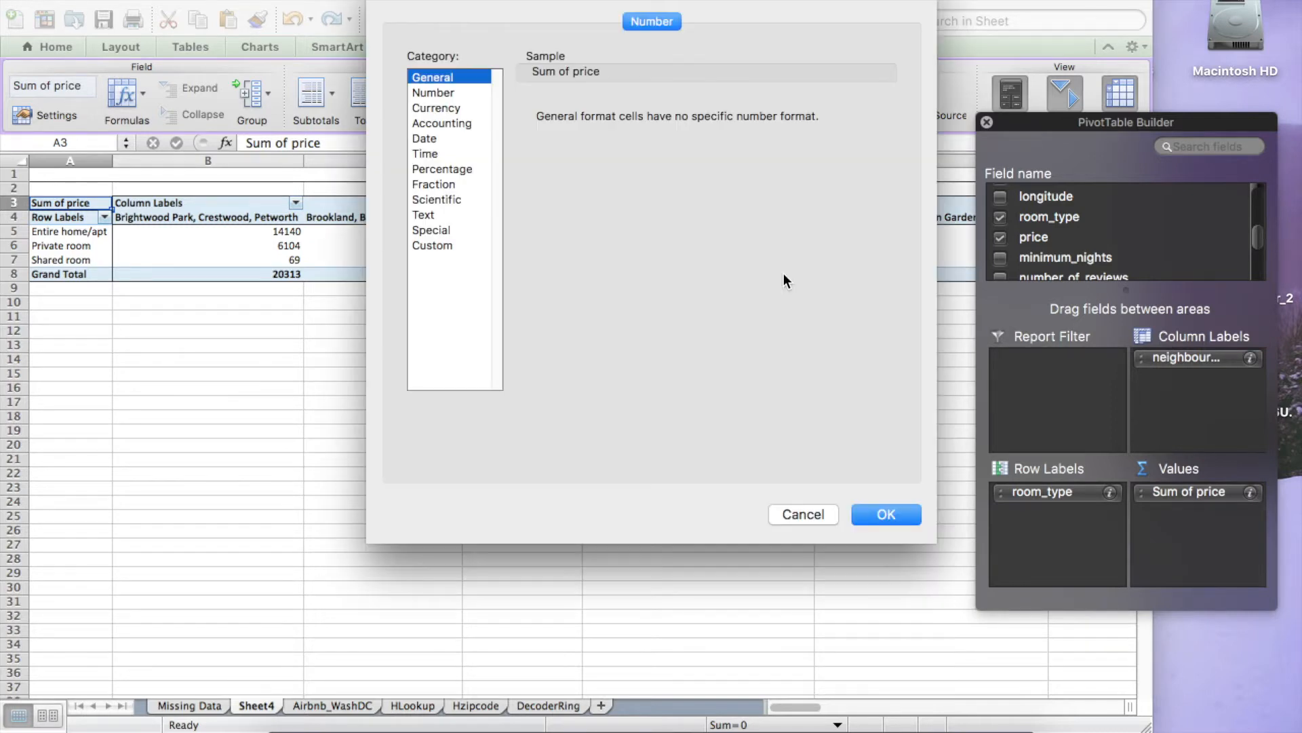
click(441, 93)
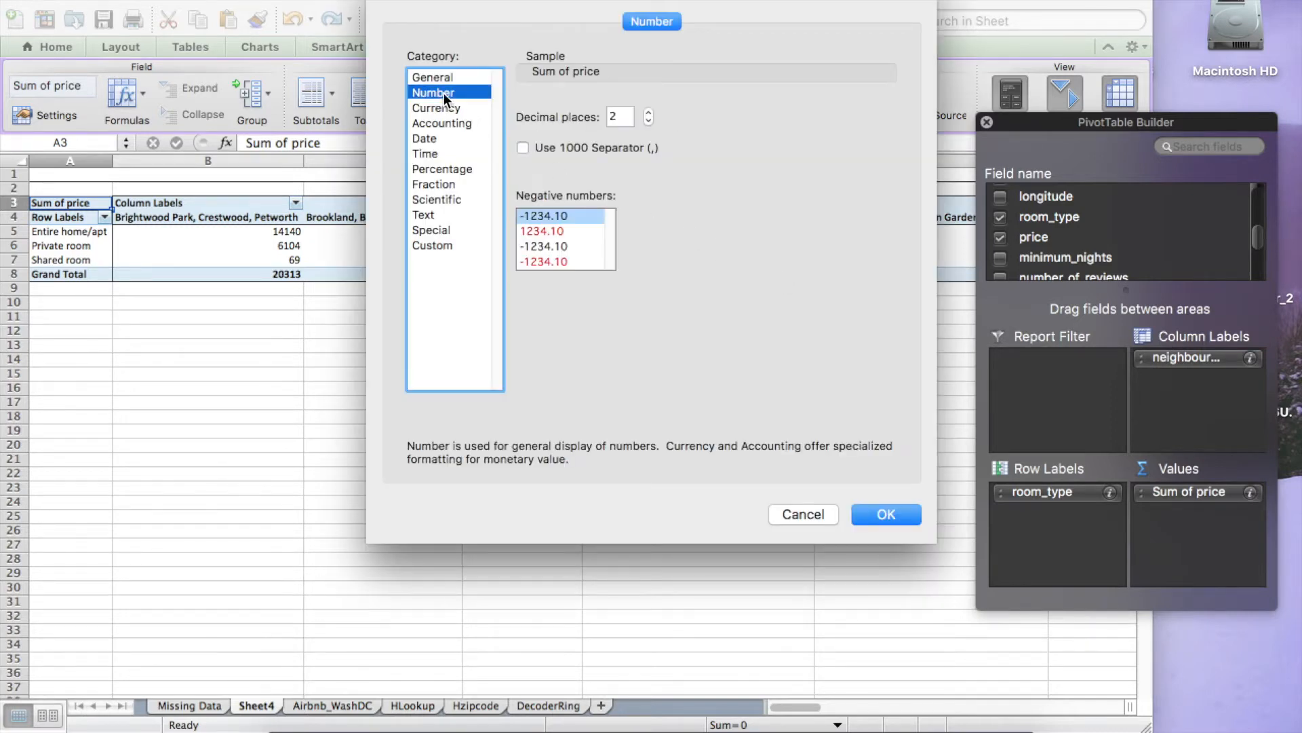
click(887, 516)
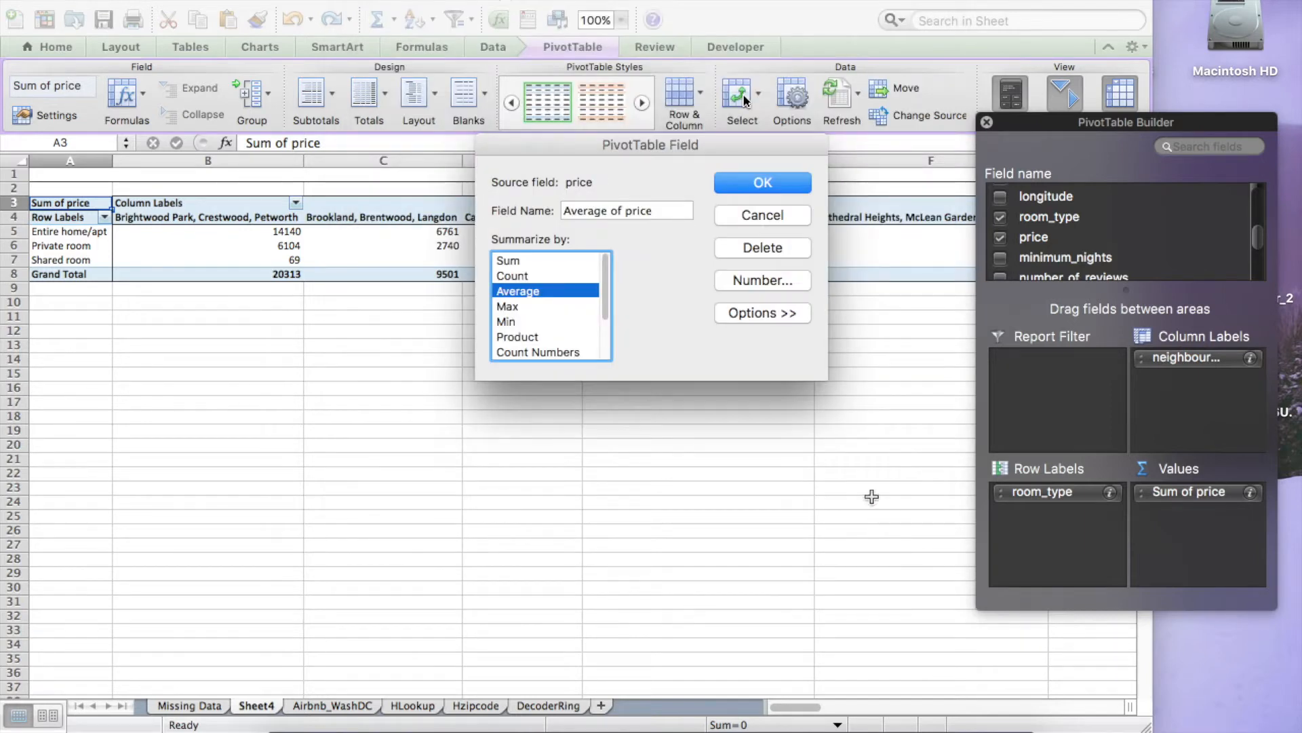
click(767, 182)
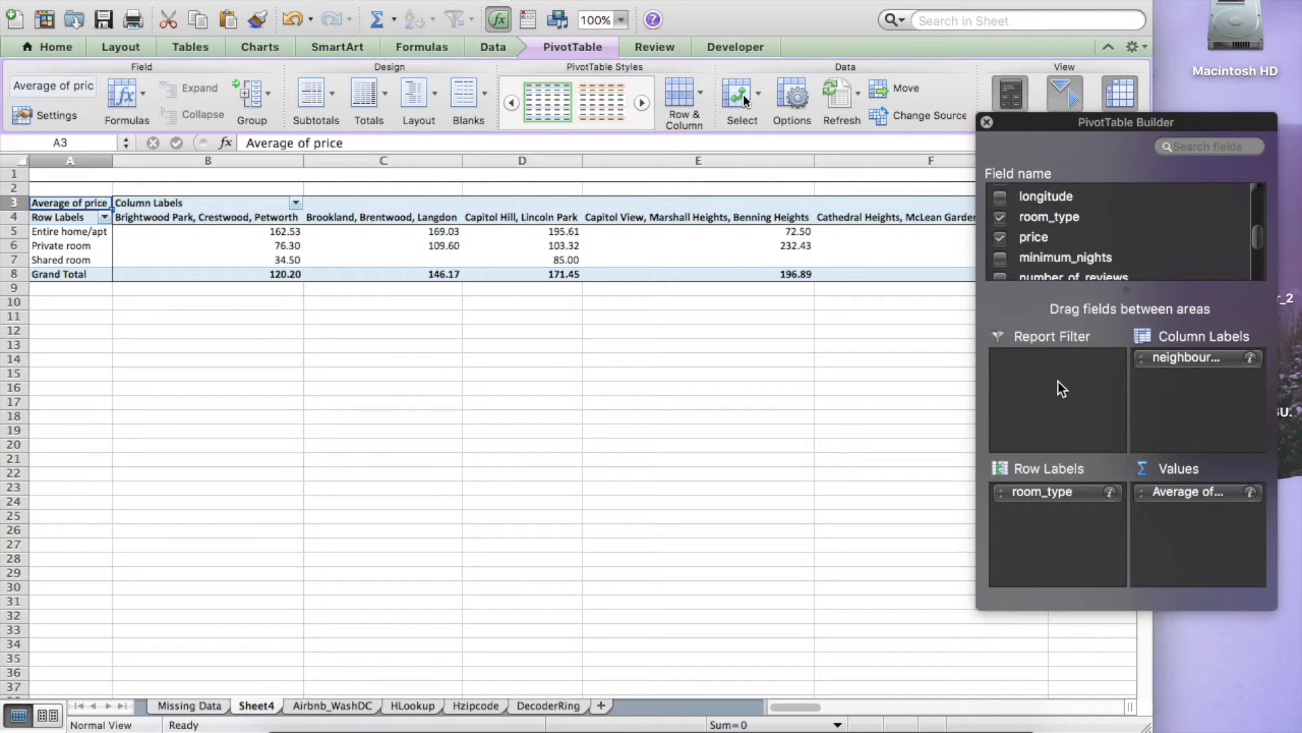
Step: Review the price value field's summary and number format settings
click(1250, 492)
click(756, 285)
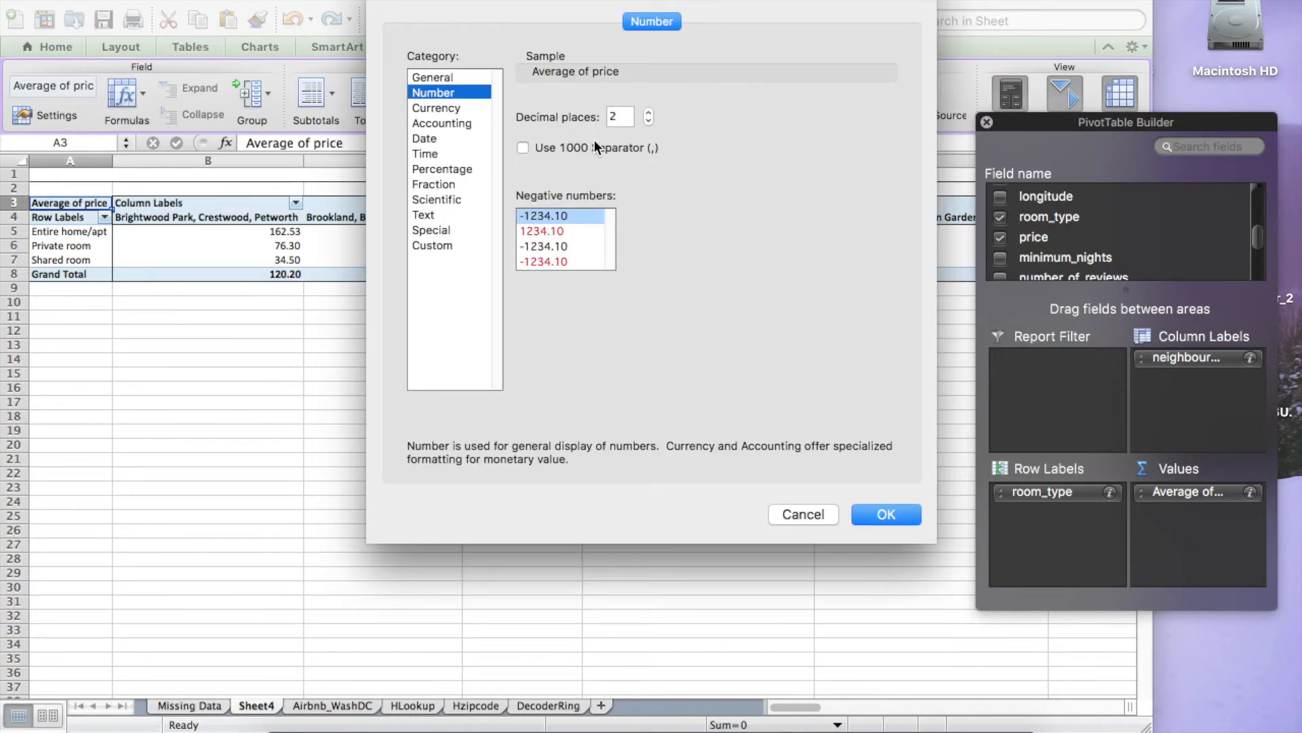
click(884, 514)
click(763, 183)
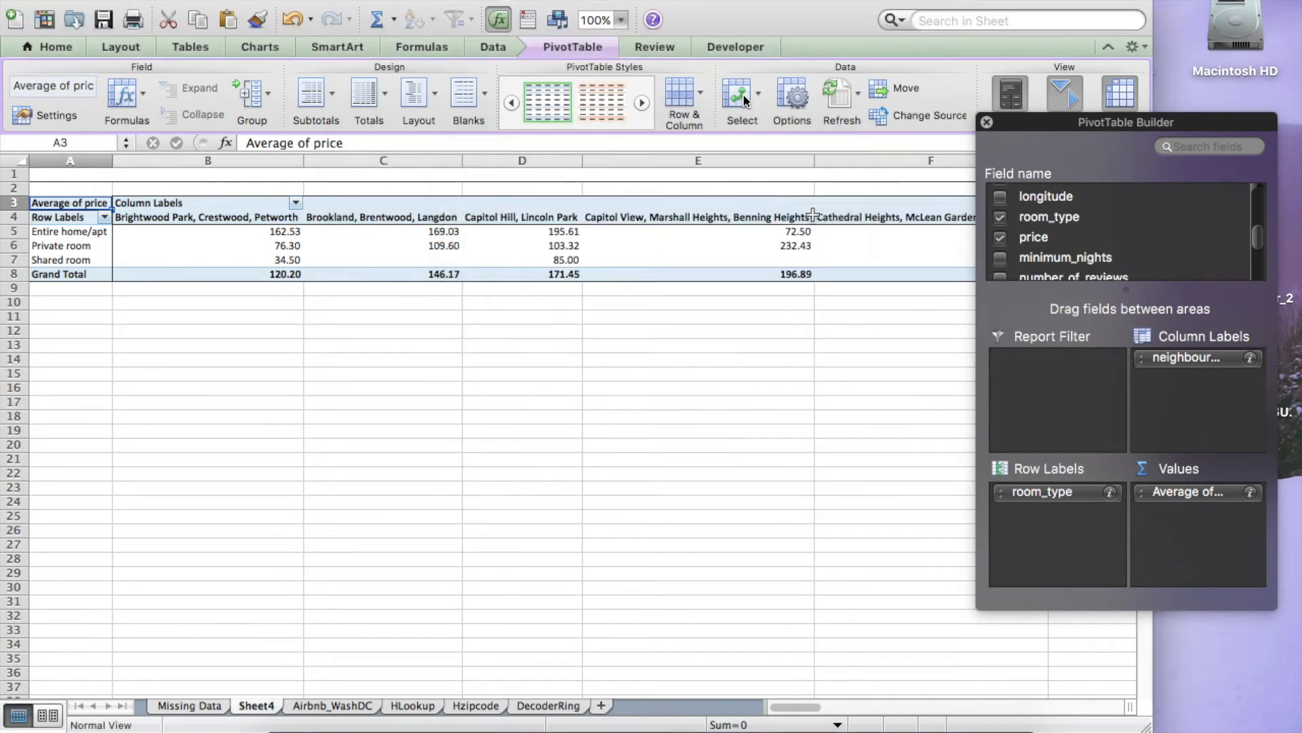
Step: Add minimum_nights to the PivotTable as a report filter
scroll(1133, 258, down, 3)
scroll(1133, 258, down, 2)
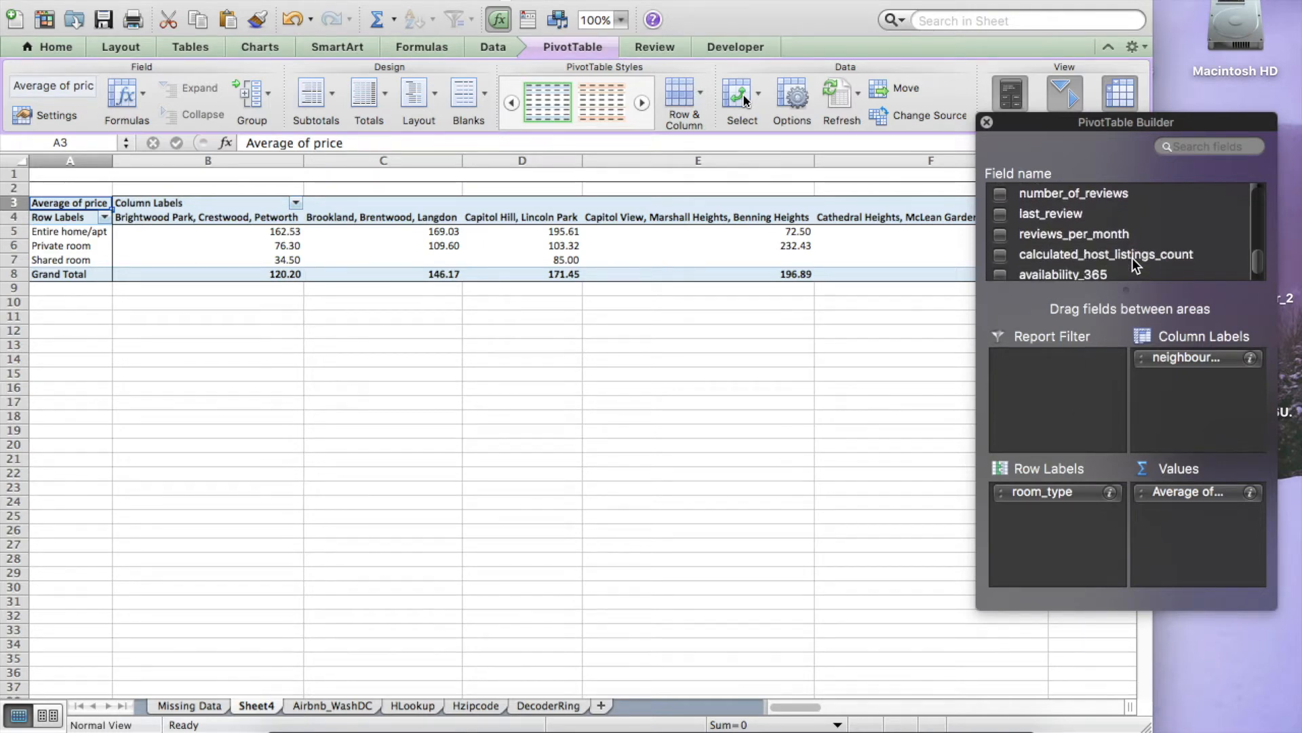
scroll(1132, 258, up, 4)
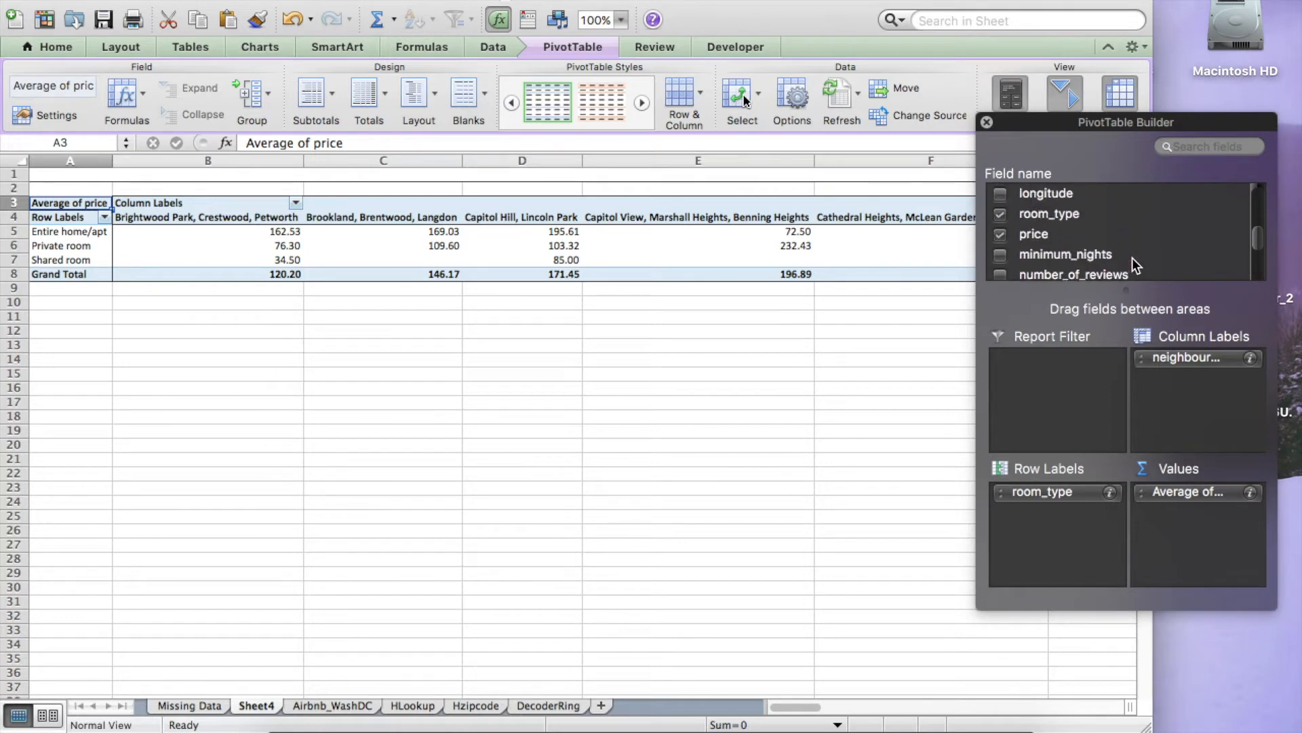
drag(1119, 255, 1072, 396)
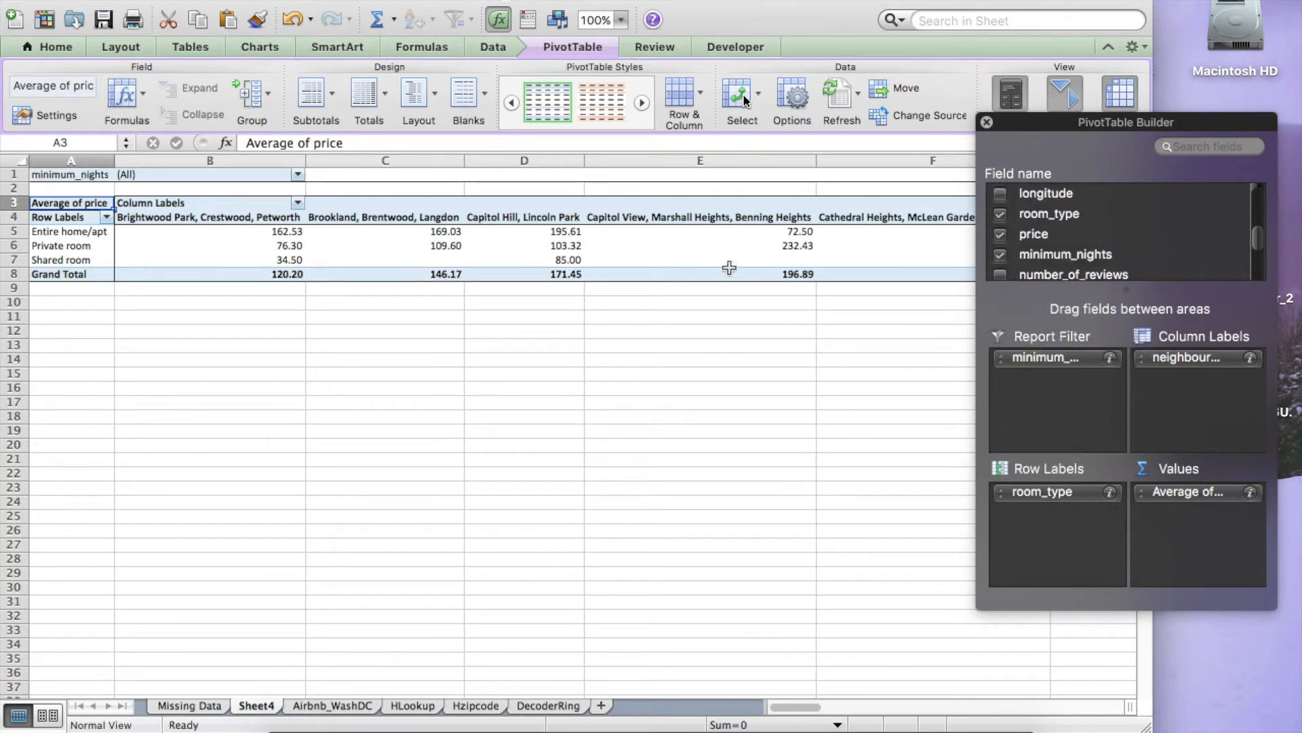
Step: Filter minimum_nights to include only 2, 3 and 4 nights
click(298, 174)
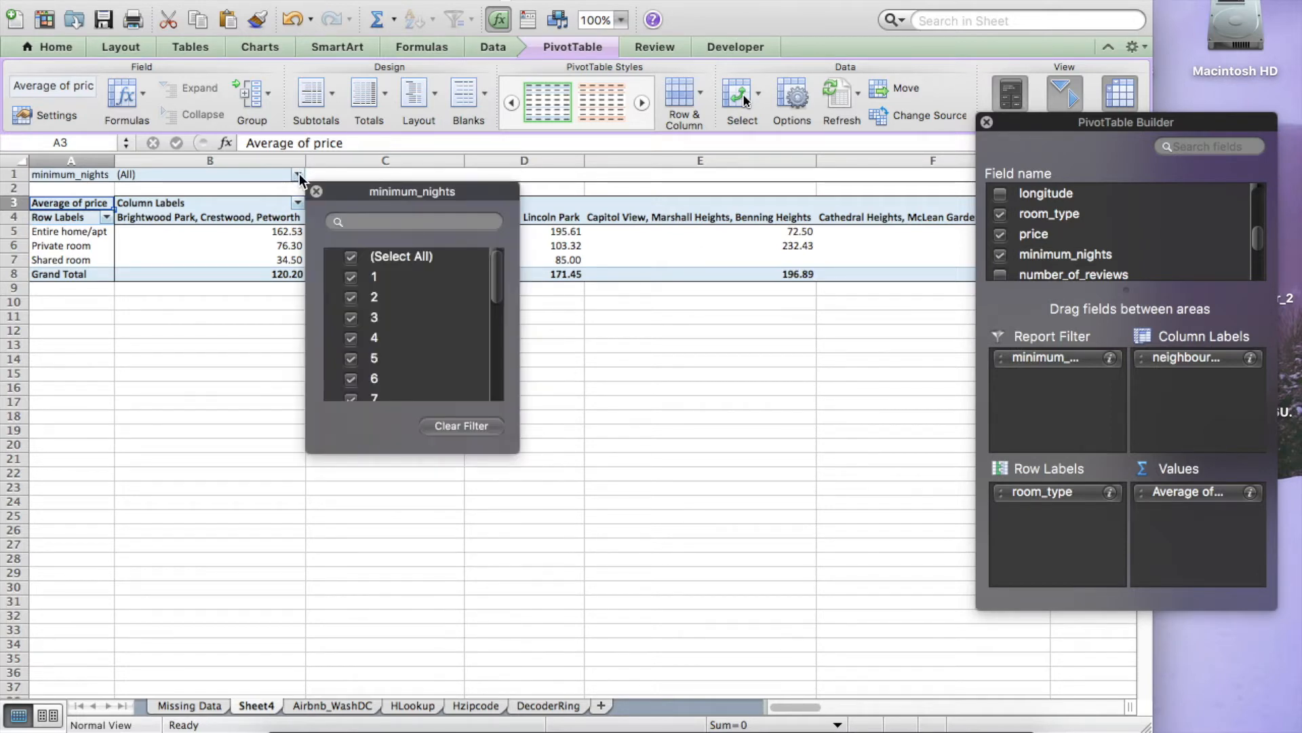
click(351, 257)
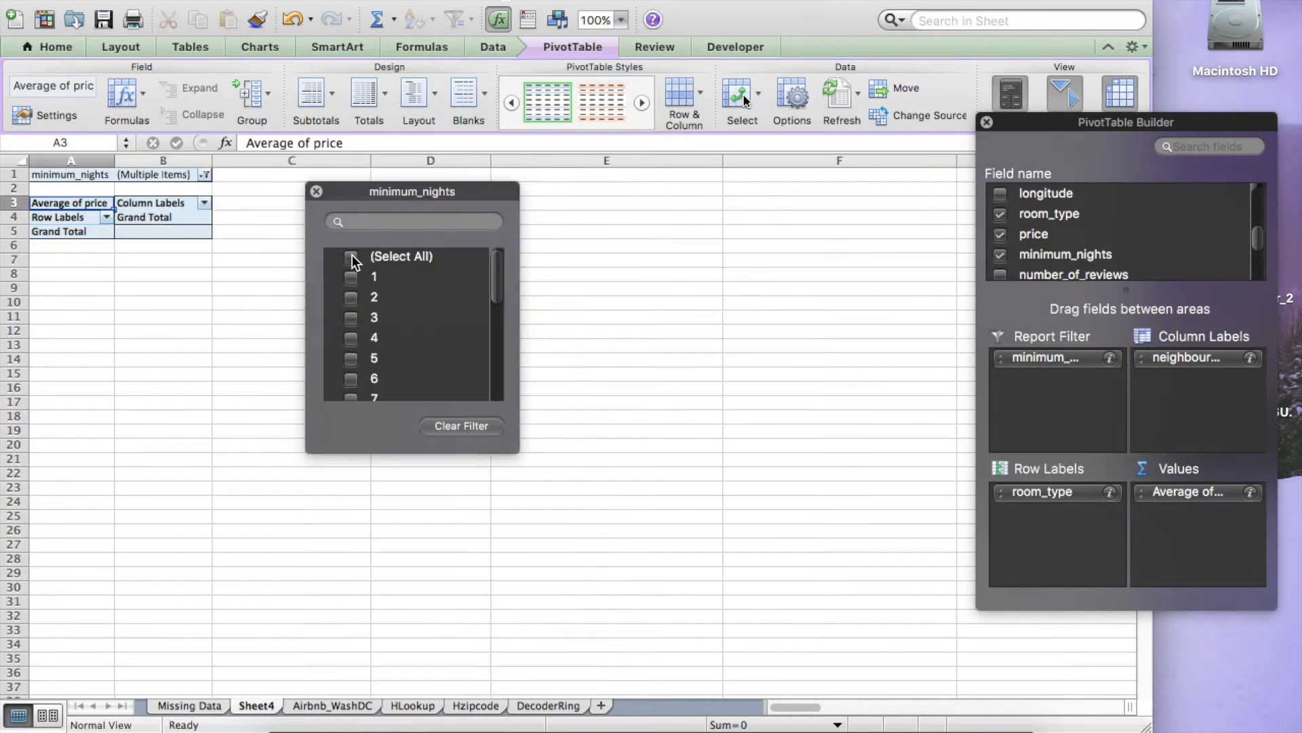
click(351, 297)
click(351, 318)
click(351, 337)
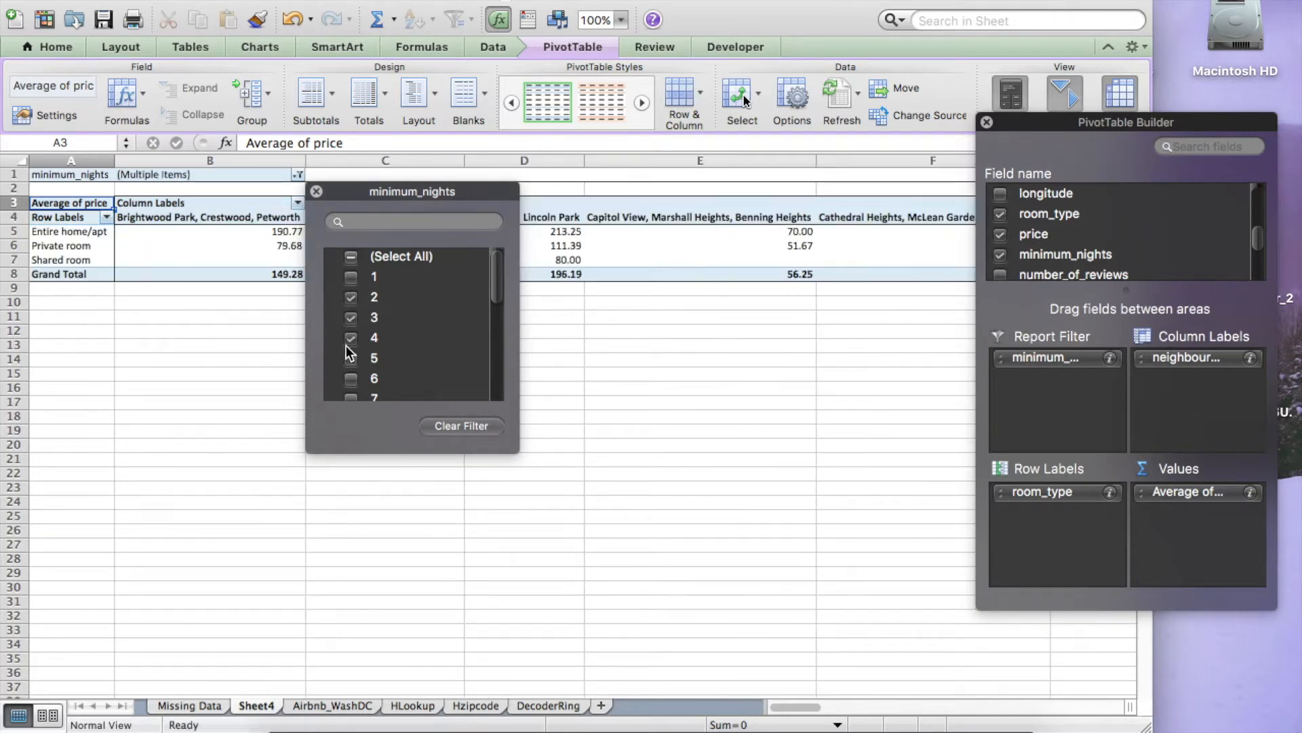
scroll(372, 298, down, 5)
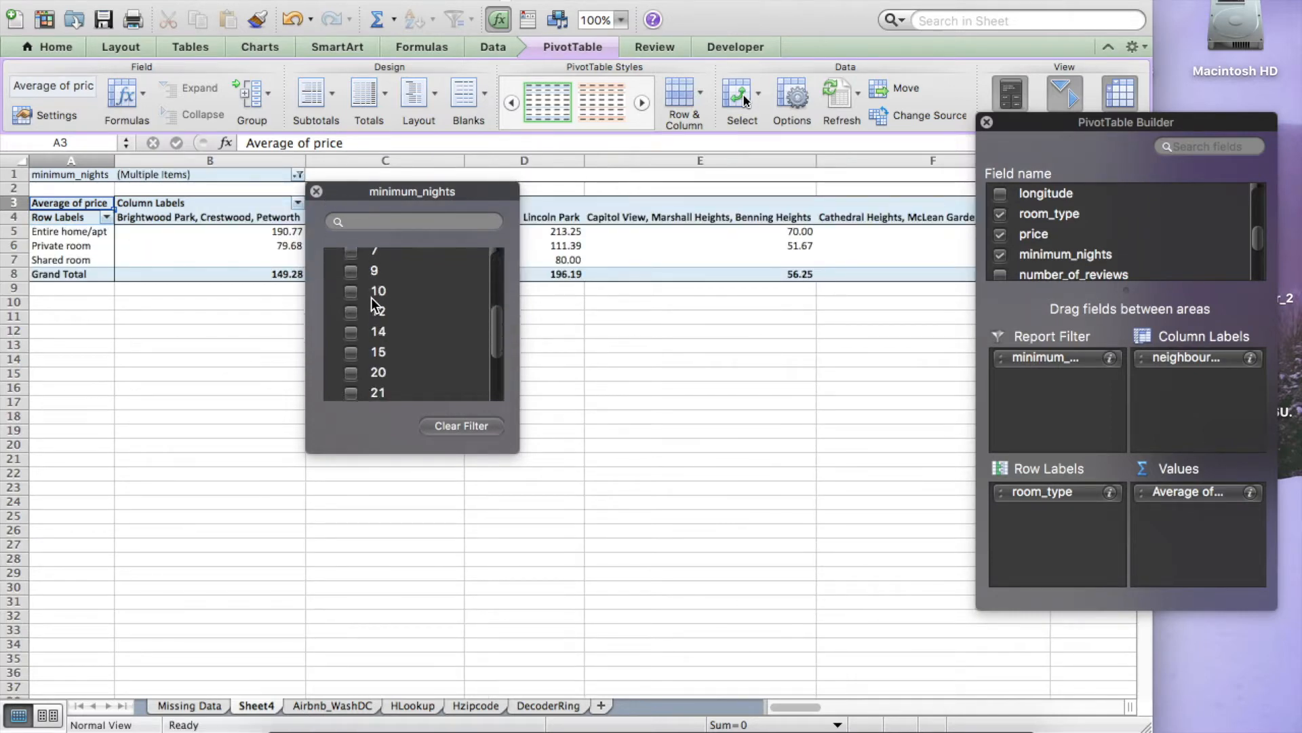
scroll(372, 297, up, 5)
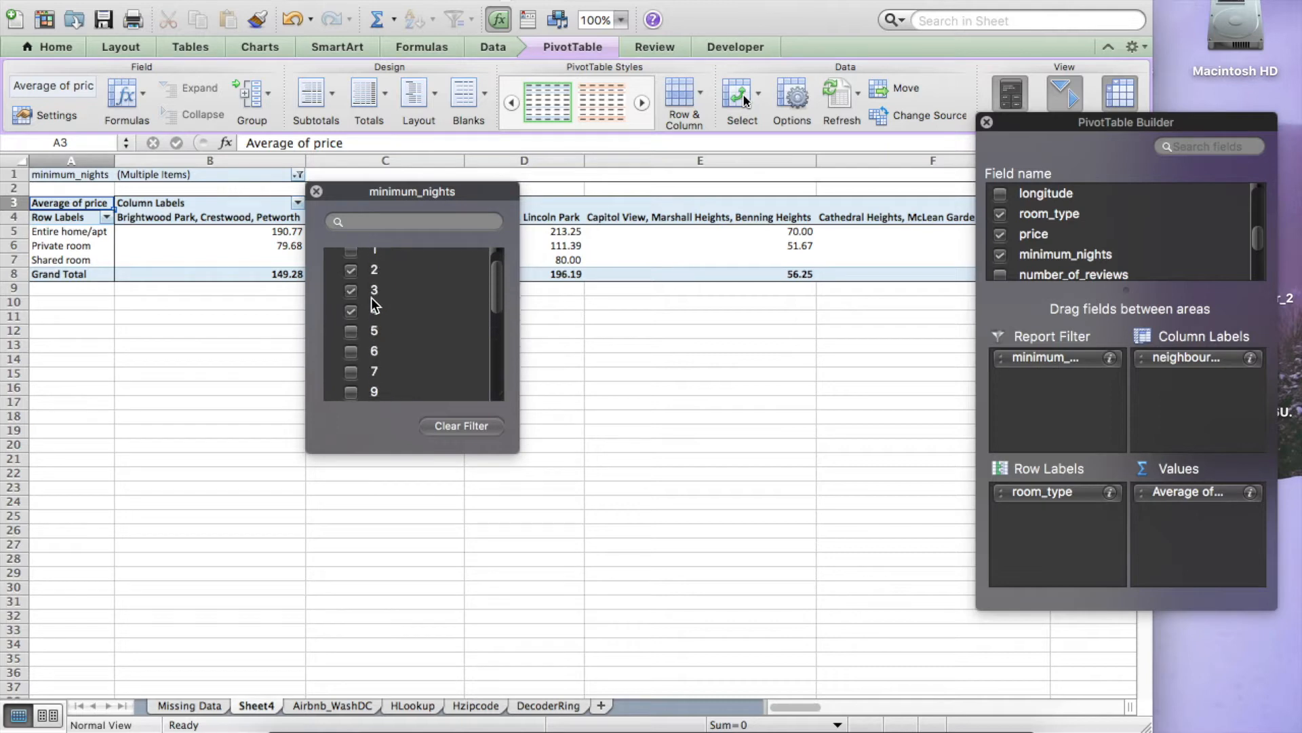
click(316, 191)
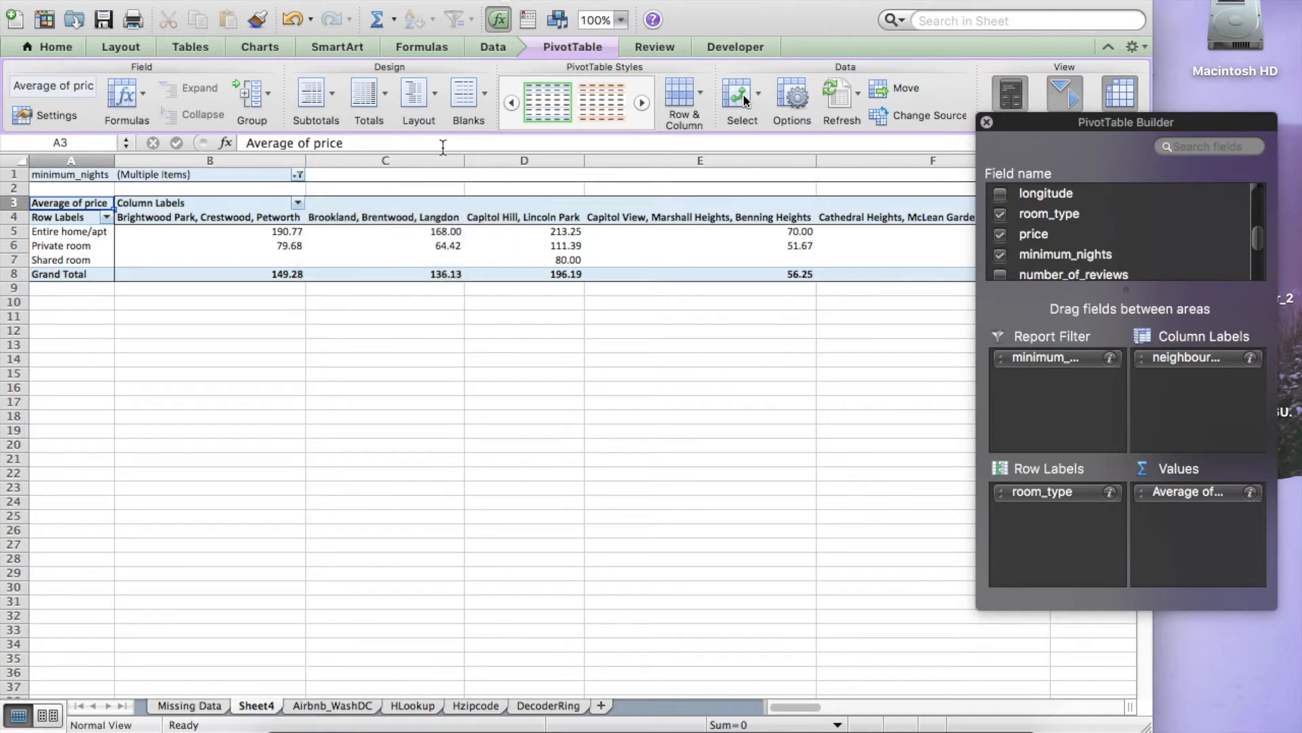
Step: Insert a column chart from the PivotTable and move it below the table
scroll(420, 313, right, 15)
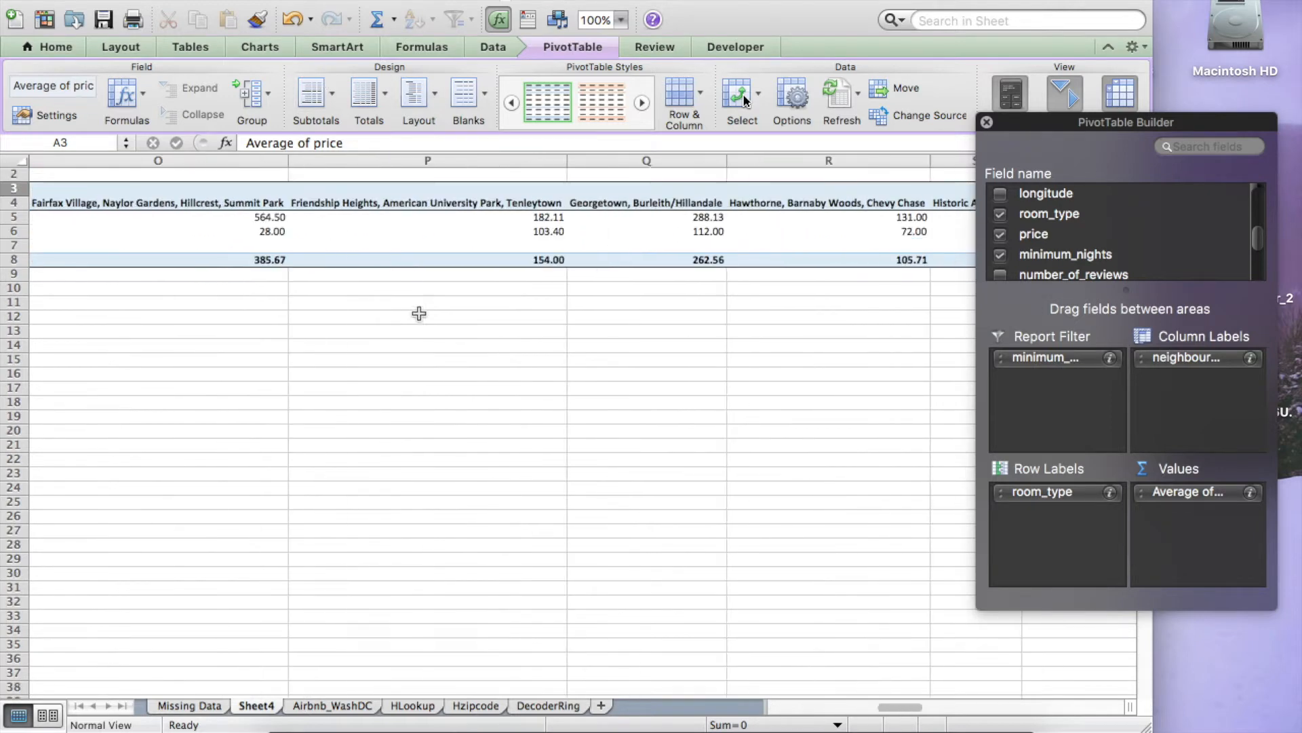
scroll(419, 314, left, 15)
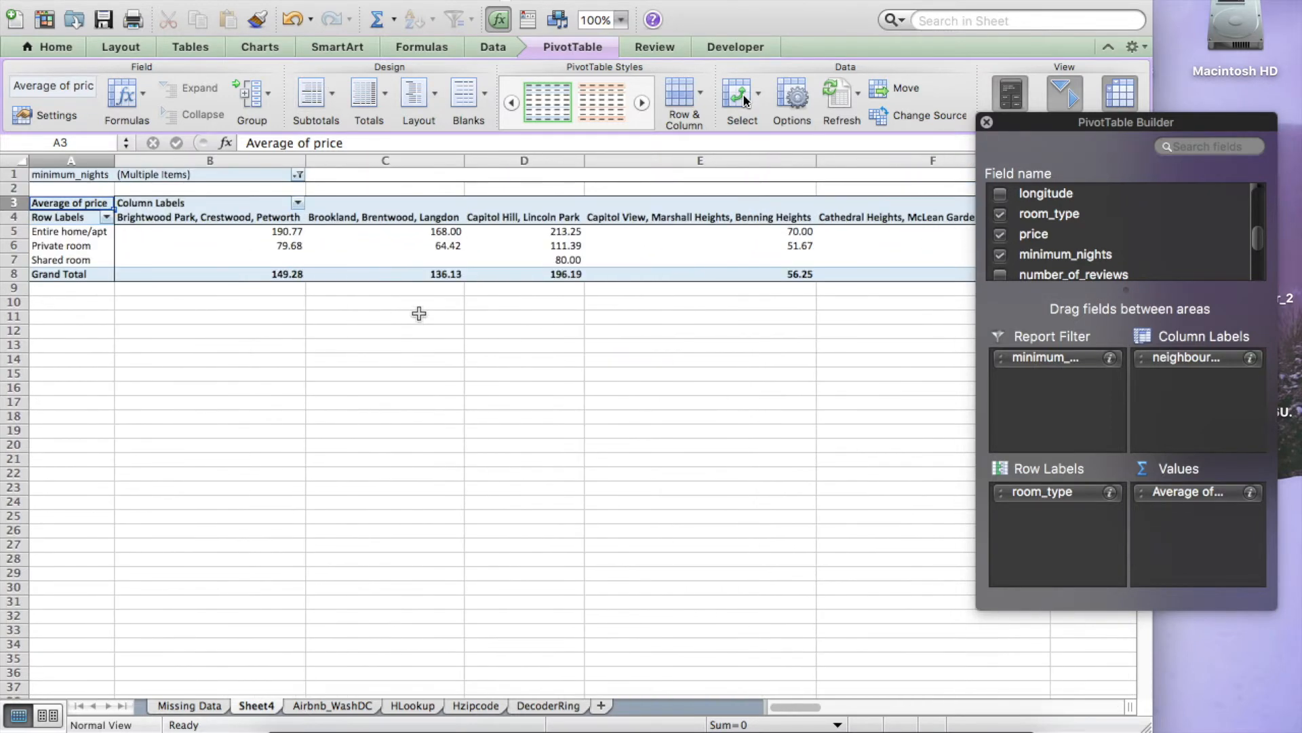
click(261, 47)
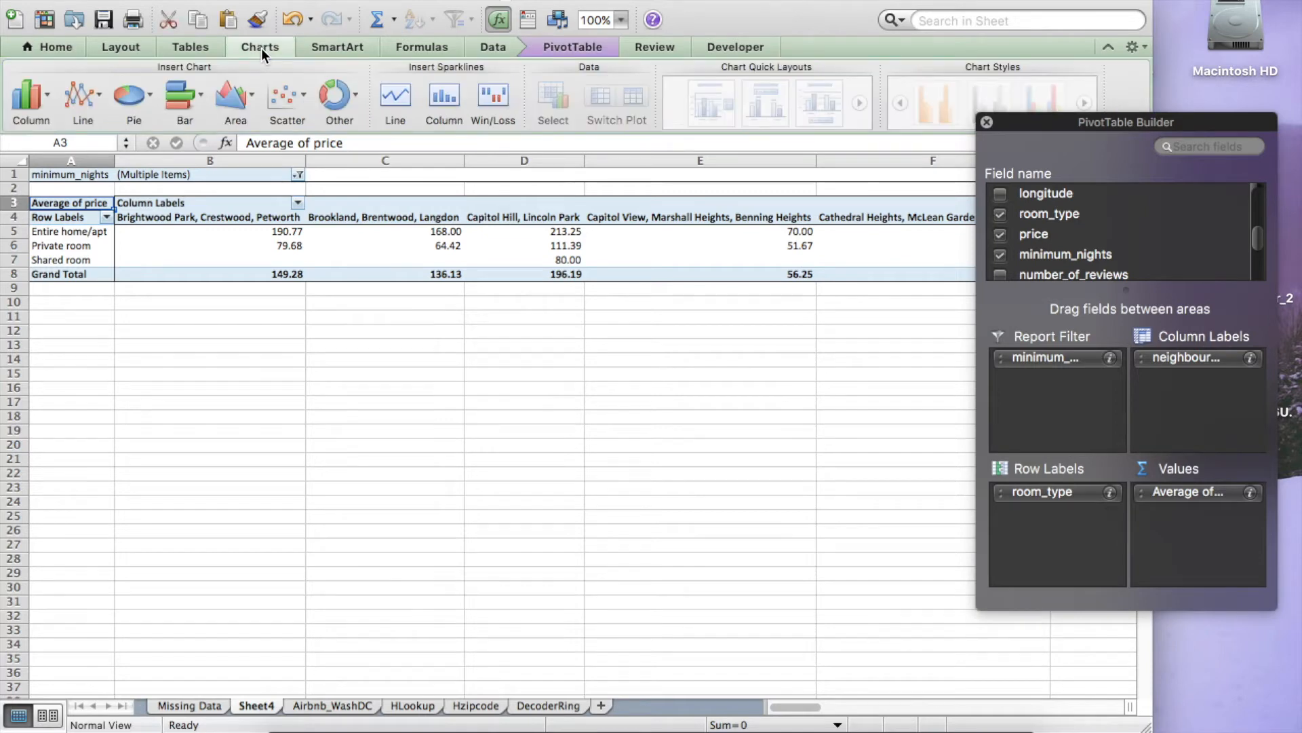
click(33, 88)
key(Escape)
drag(341, 328, 60, 283)
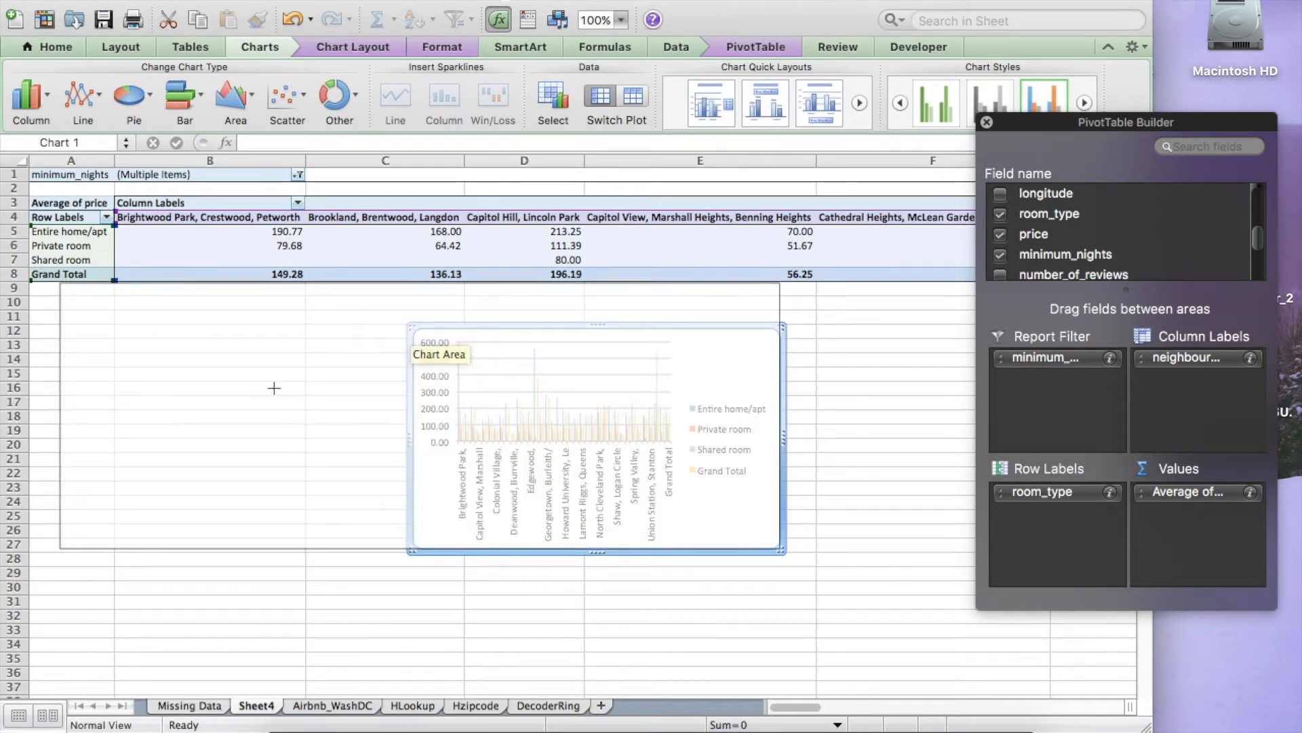
Step: Enlarge the PivotChart and shift it slightly lower beneath the PivotTable
drag(778, 549, 1066, 697)
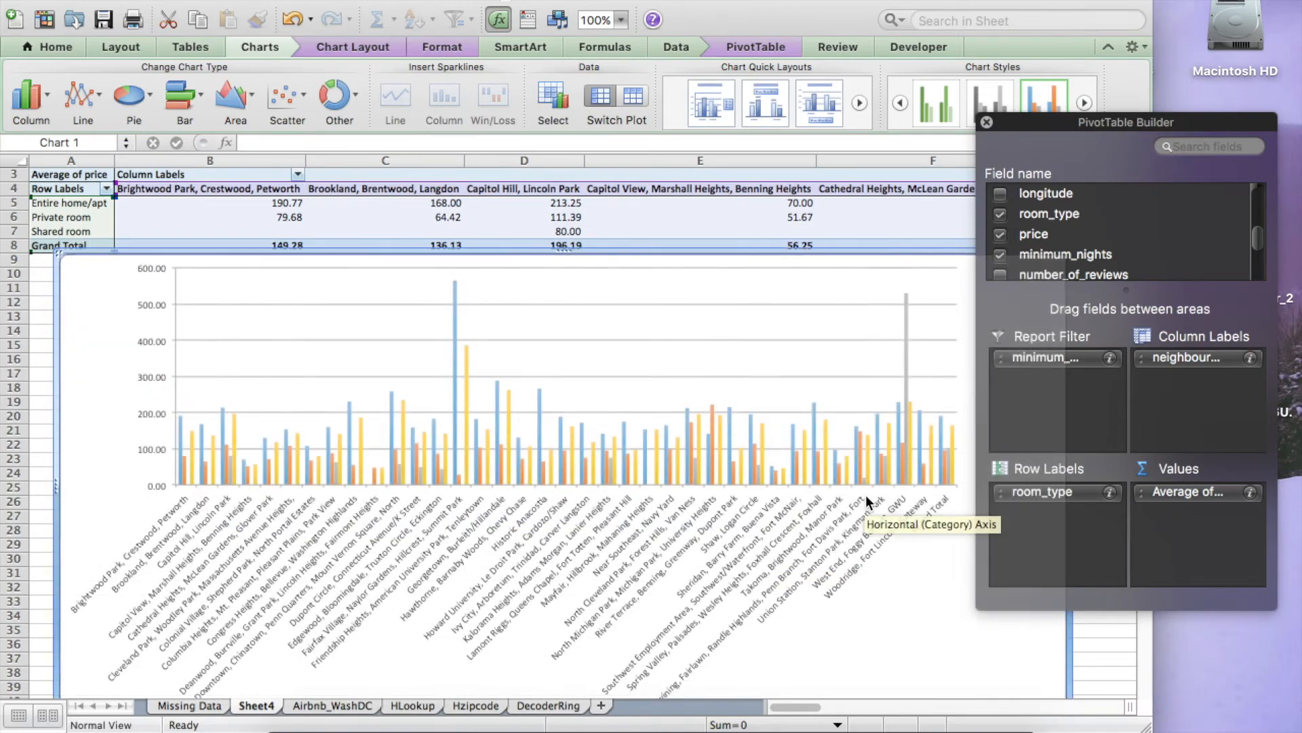
drag(103, 313, 103, 327)
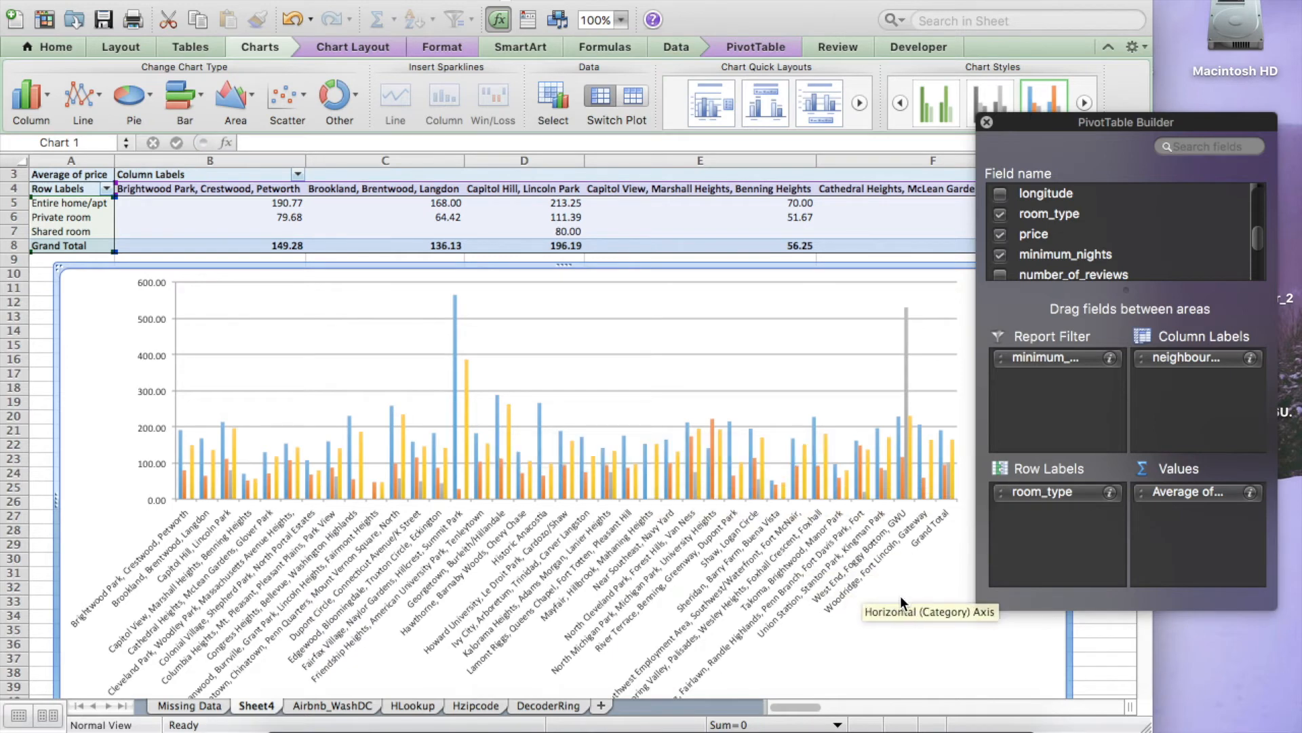
scroll(901, 598, down, 3)
scroll(901, 598, up, 2)
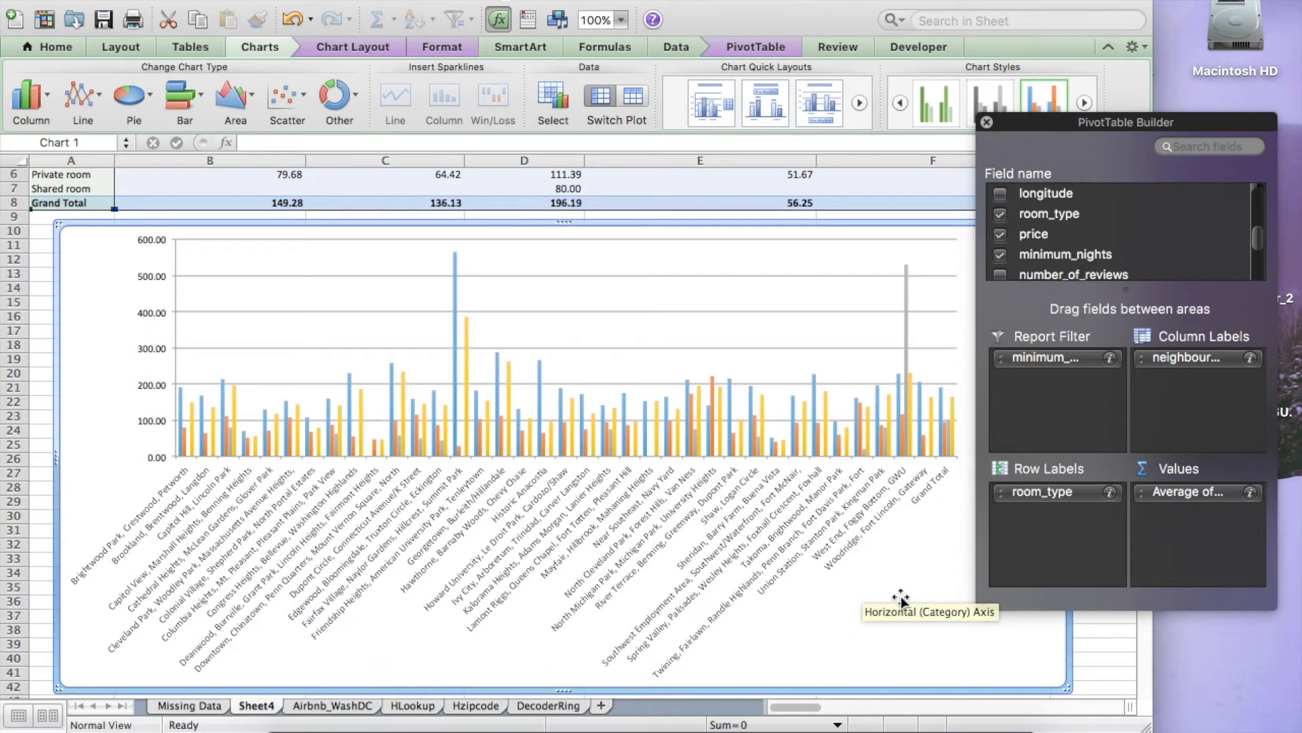
scroll(900, 598, right, 5)
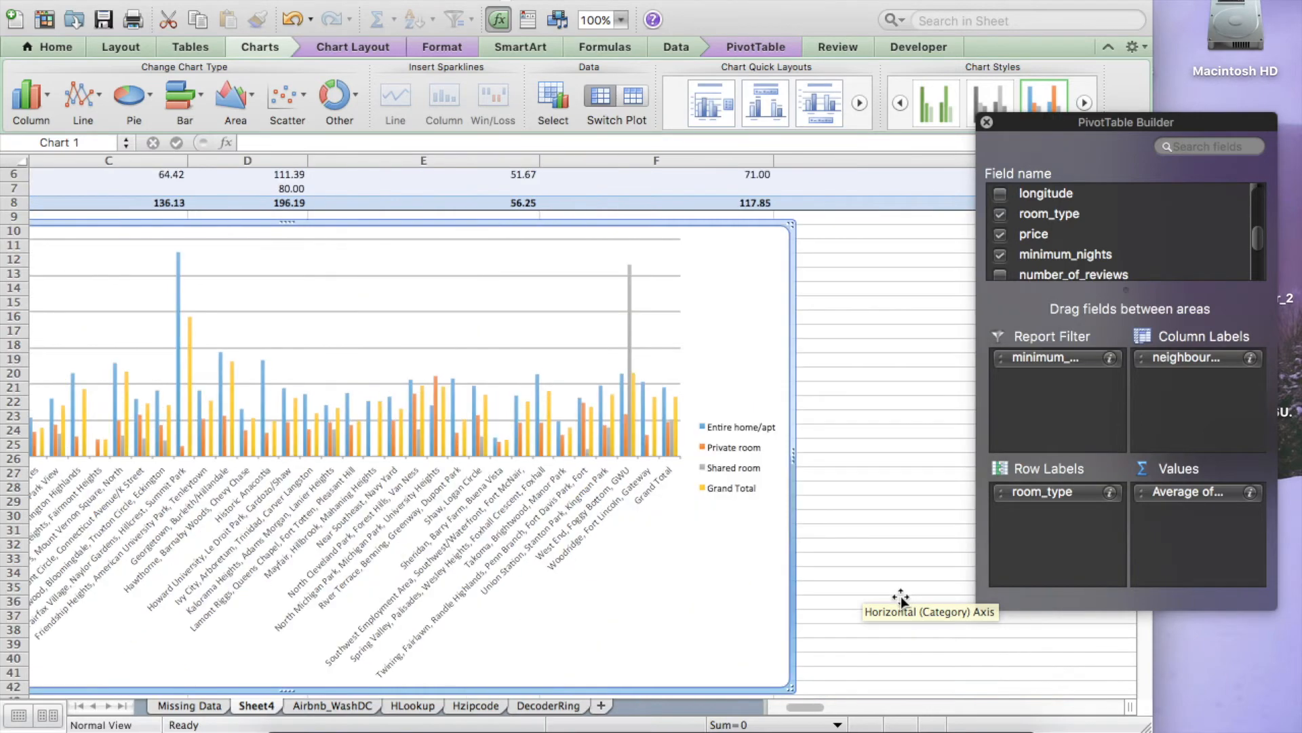
scroll(901, 598, left, 4)
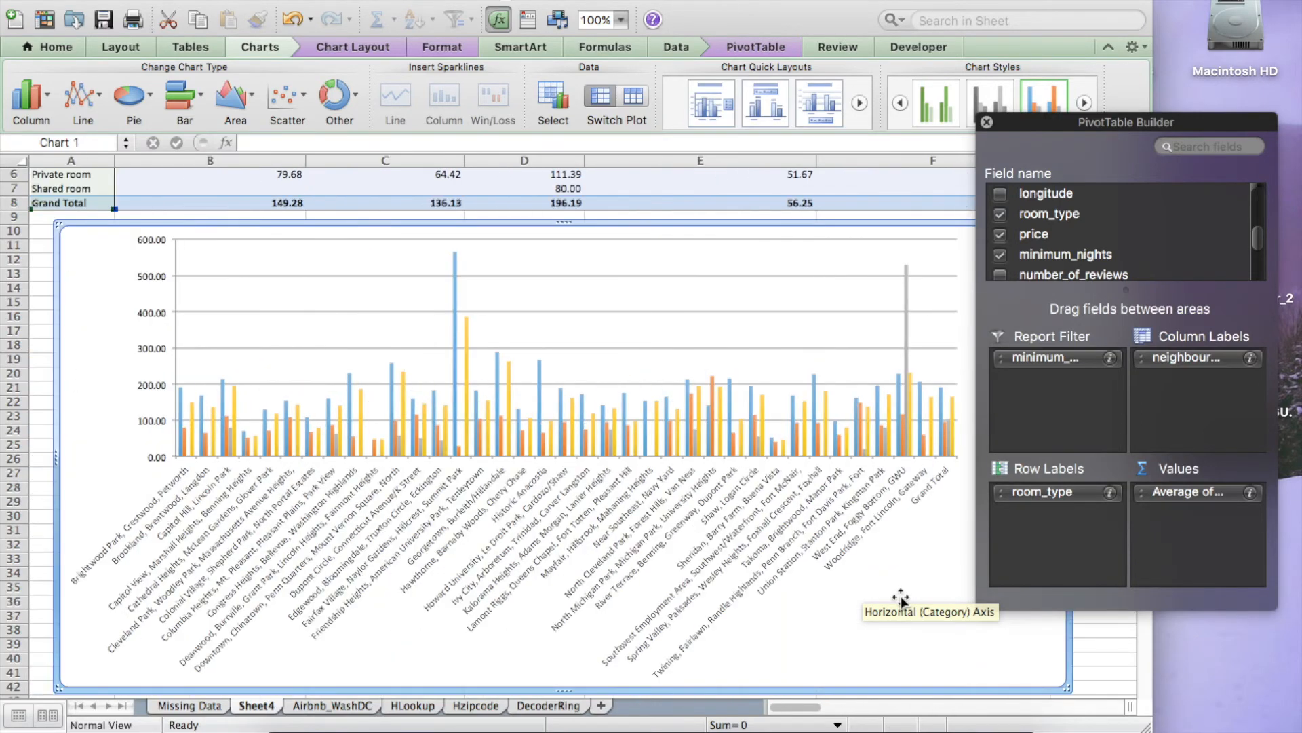
key(Escape)
scroll(792, 332, down, 5)
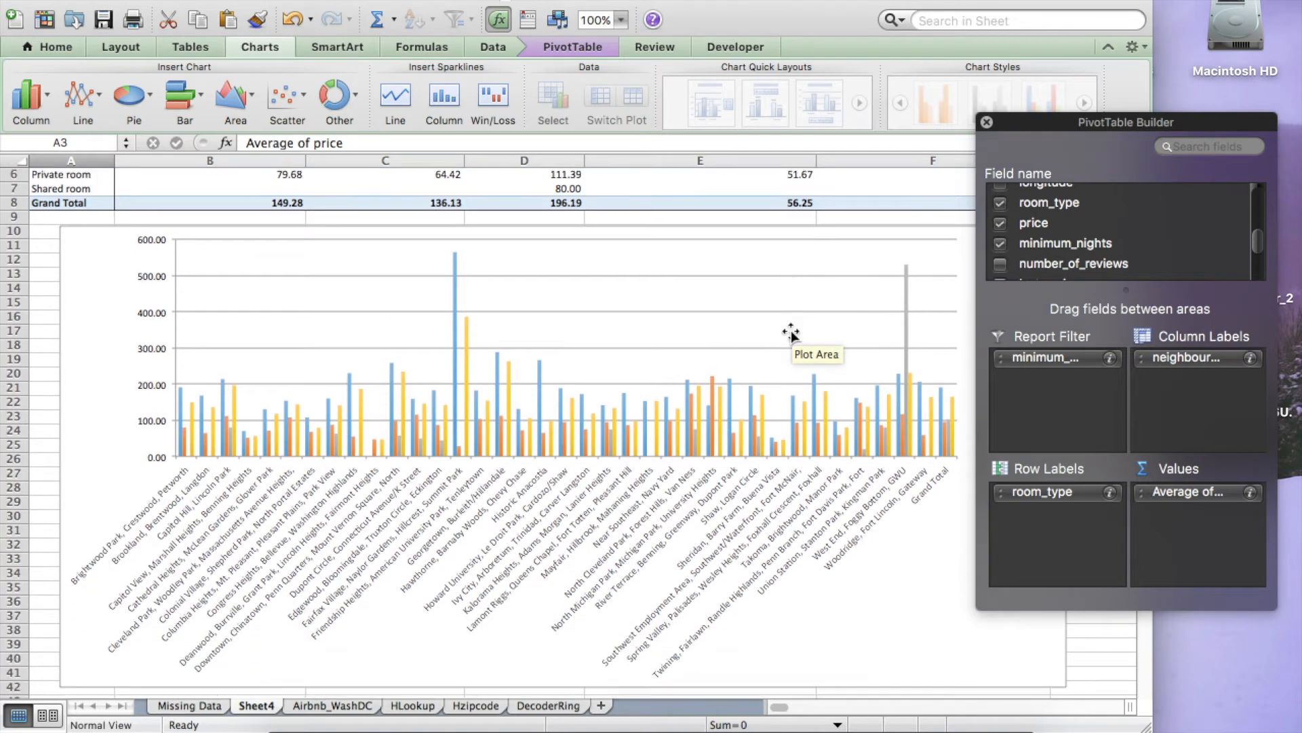
scroll(792, 333, up, 4)
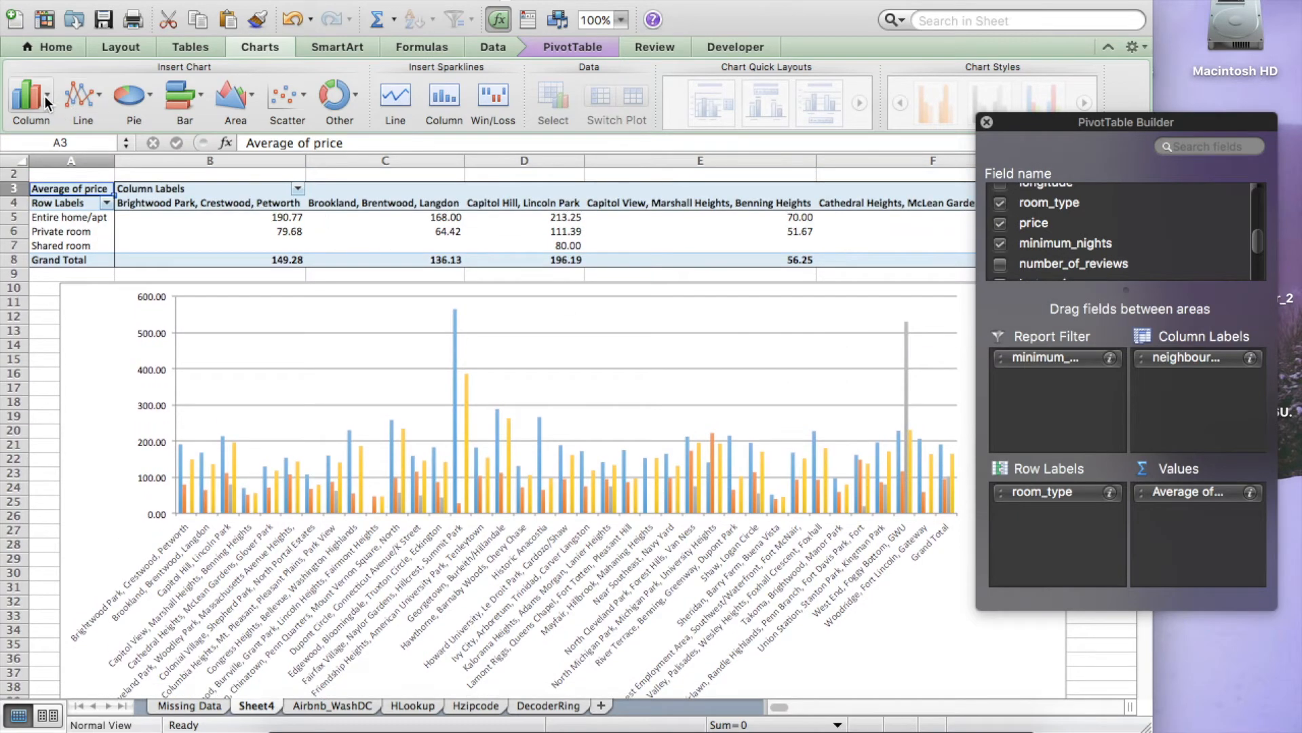
Step: Try switching the PivotChart to a pie chart and then to an area chart
click(108, 293)
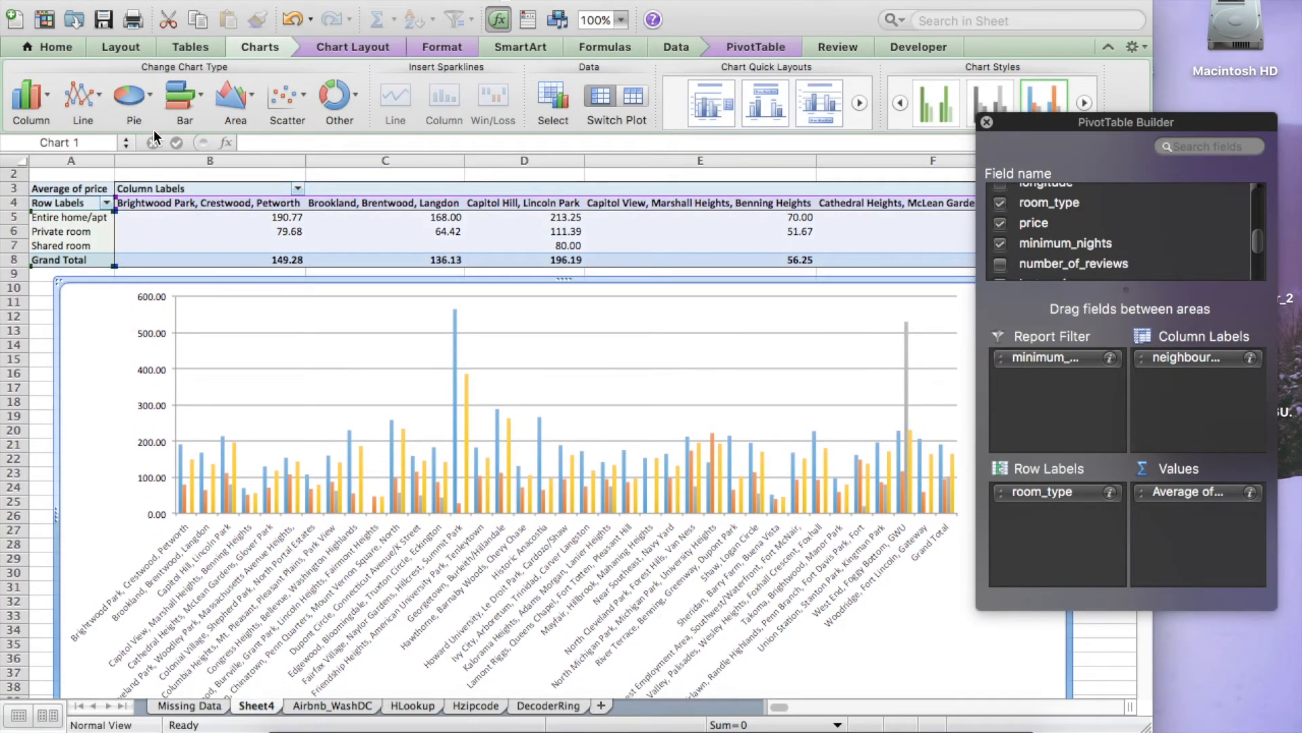
click(133, 95)
click(203, 141)
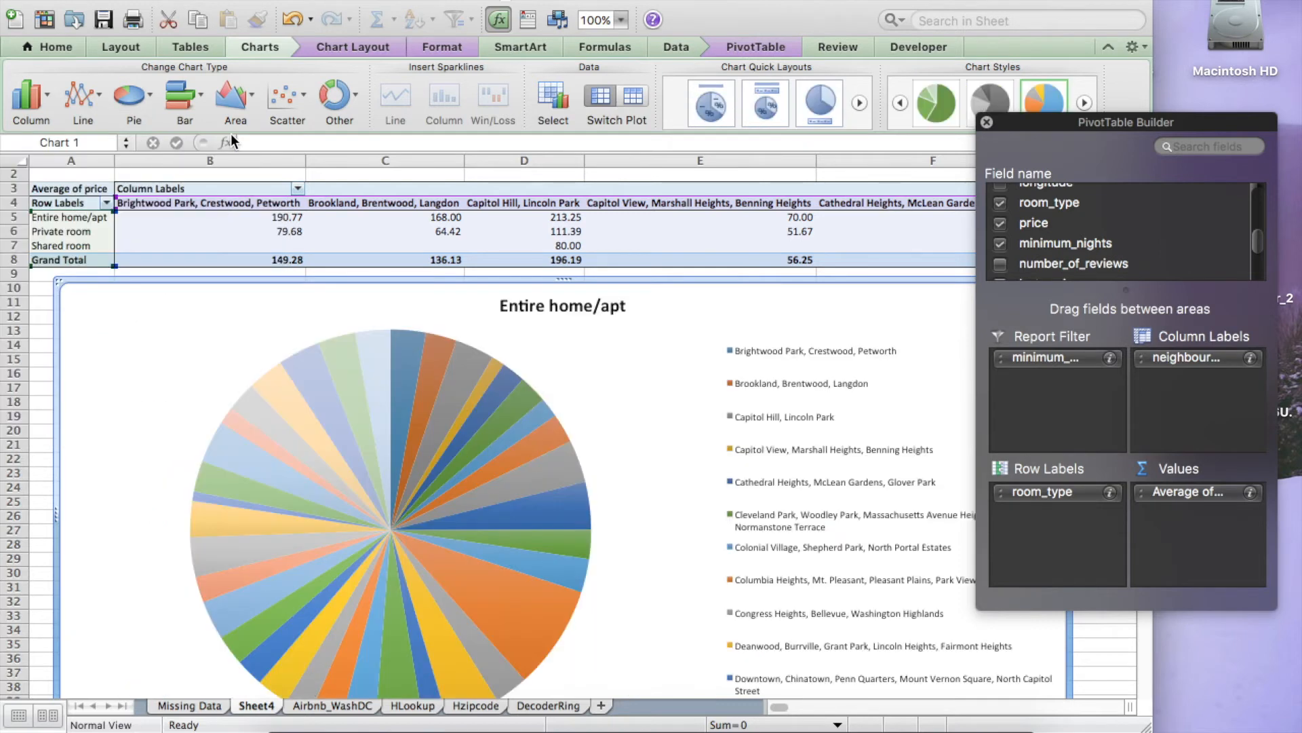
click(222, 97)
click(163, 209)
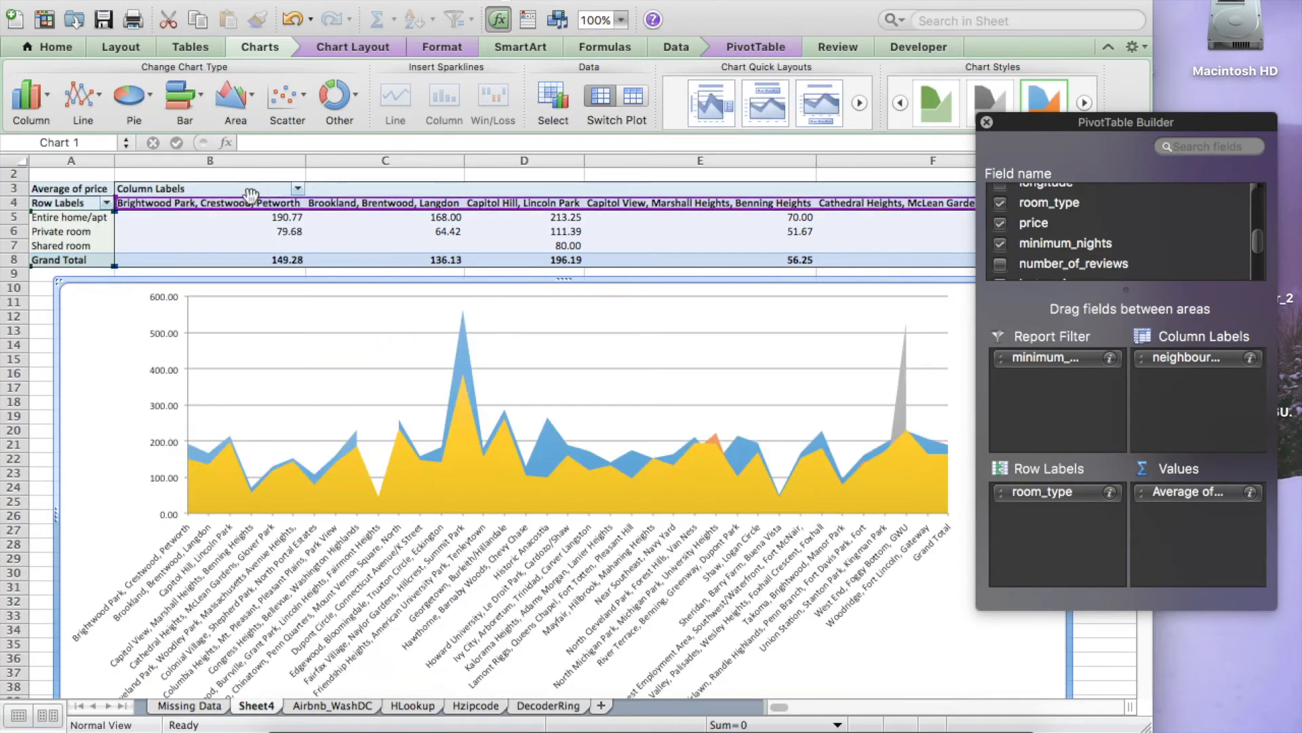
Step: Try 3-D Surface and Wireframe 3-D Surface chart types, then switch back to Clustered Column
click(336, 105)
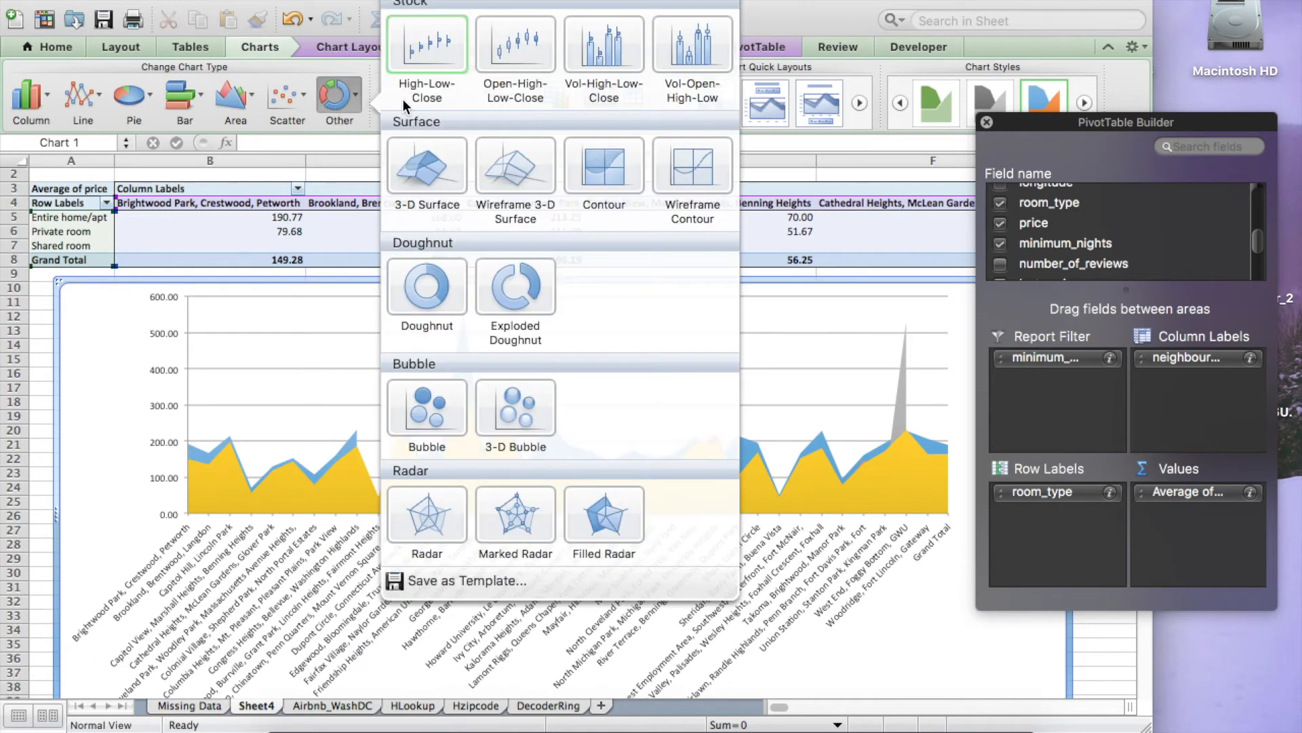
click(421, 169)
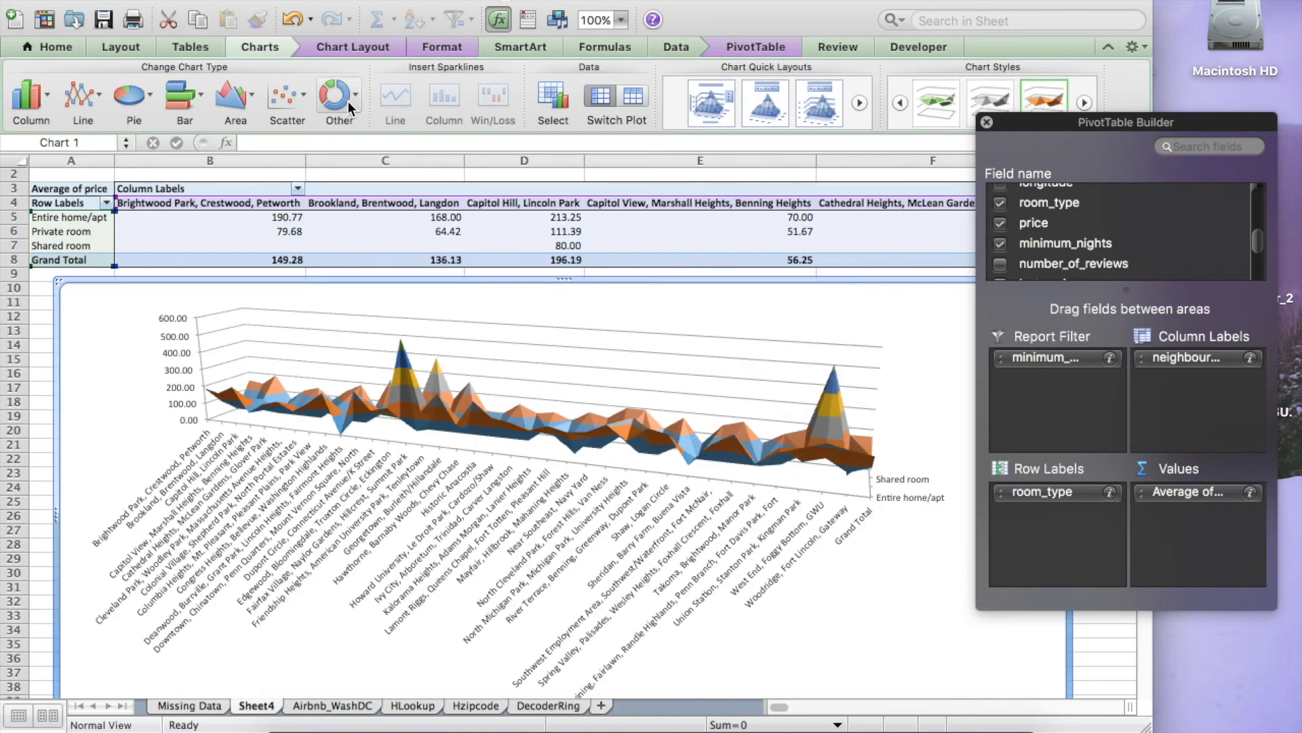
click(348, 101)
click(535, 161)
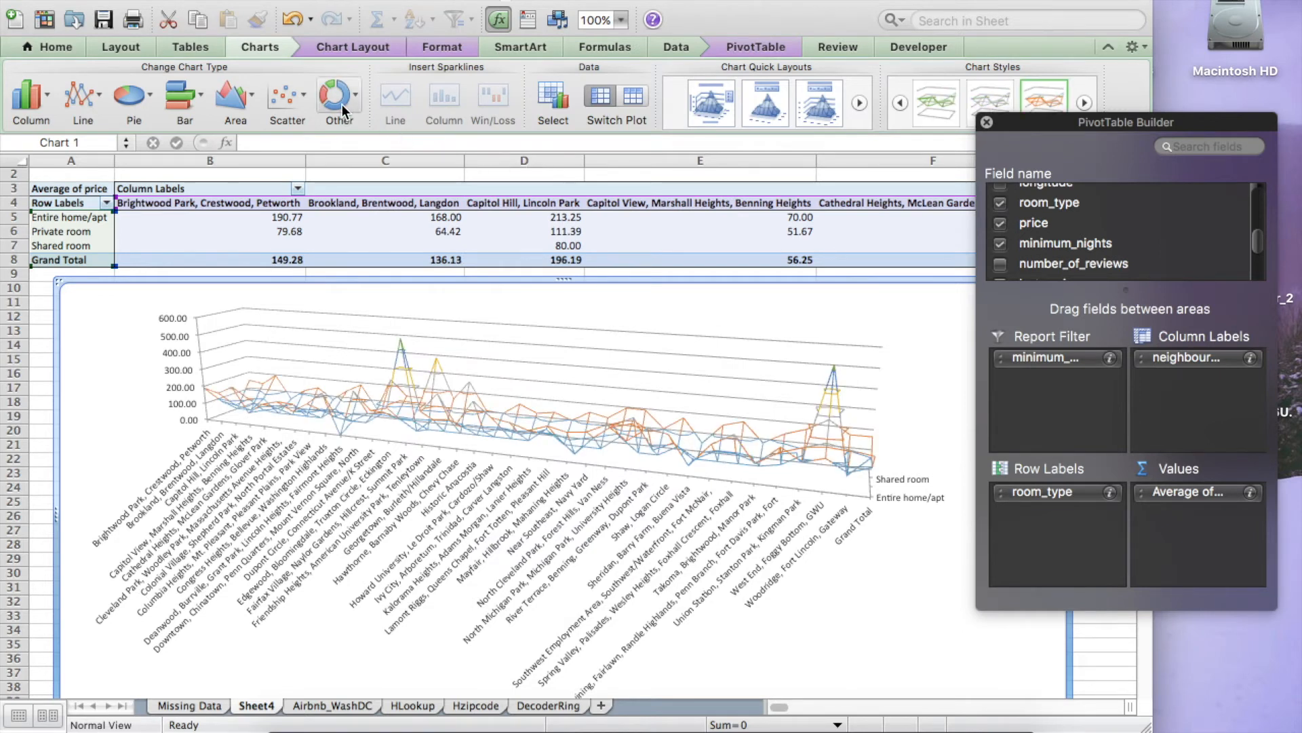
click(31, 93)
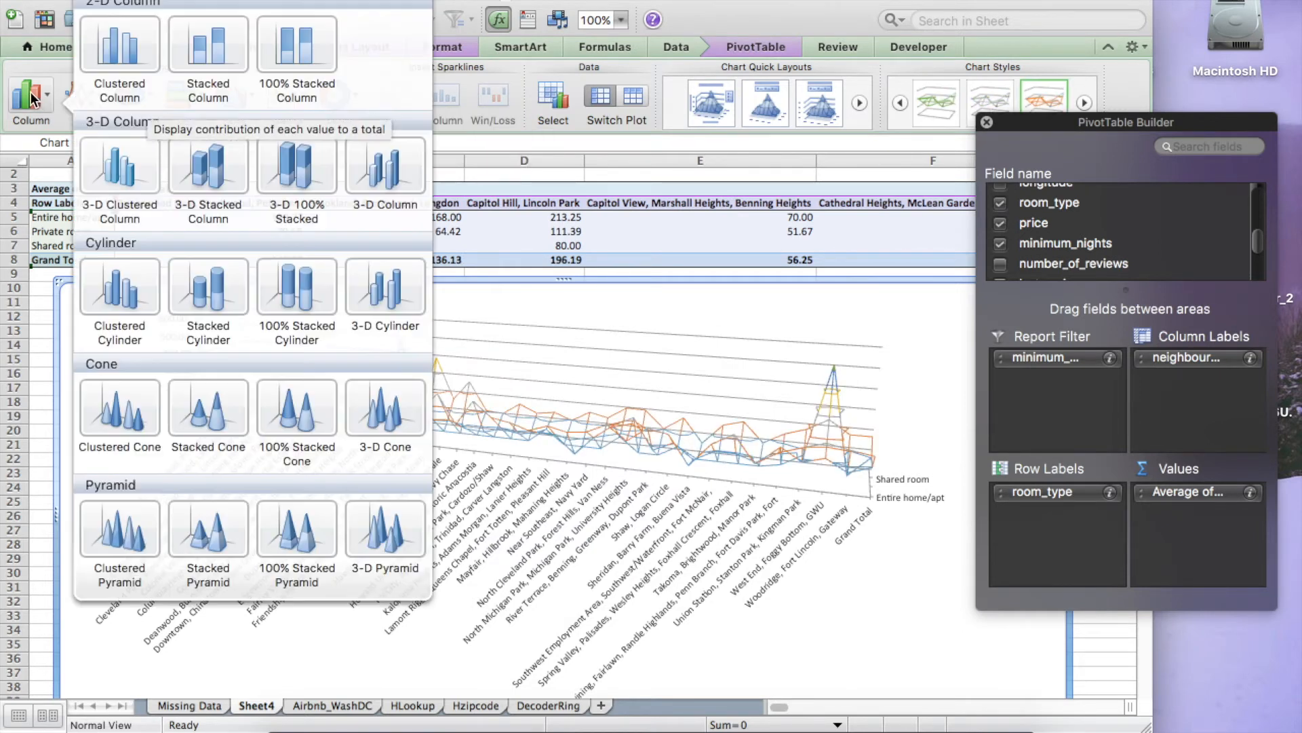
click(95, 68)
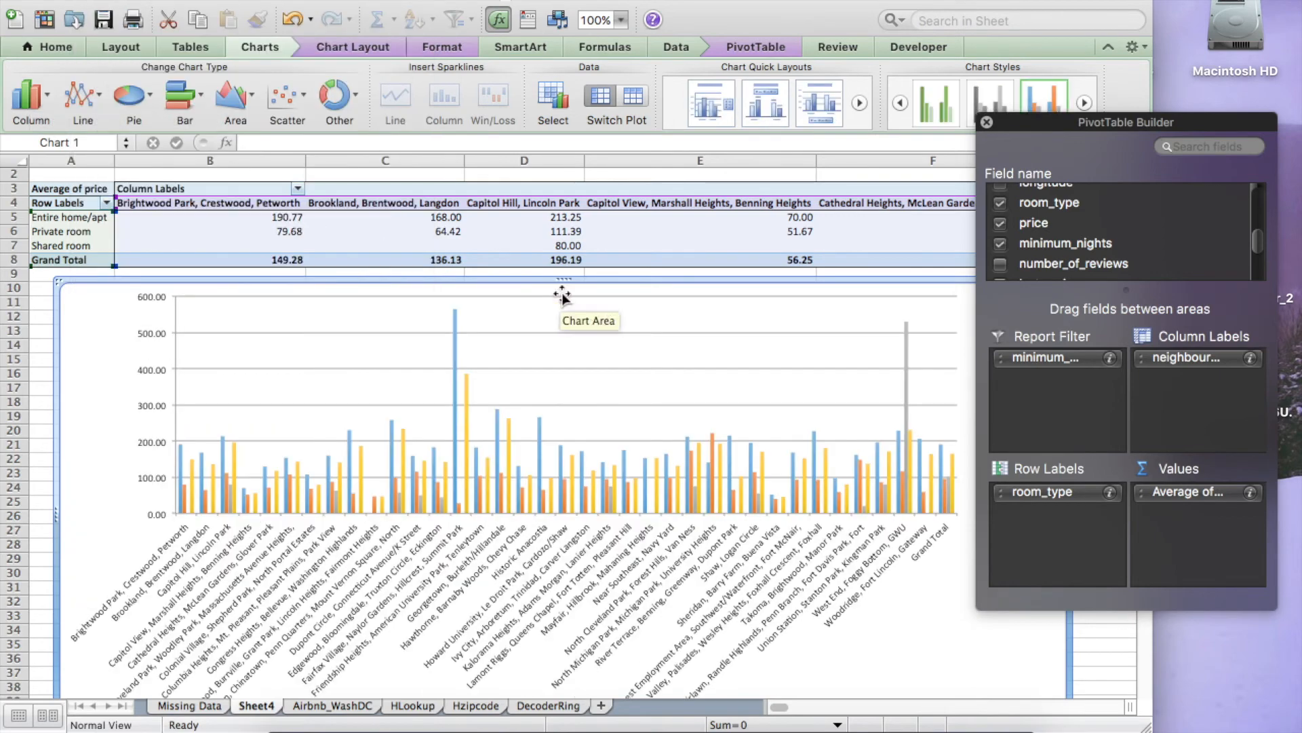
Step: Replace price with number_of_reviews as the PivotTable's summed value field
scroll(1115, 262, down, 2)
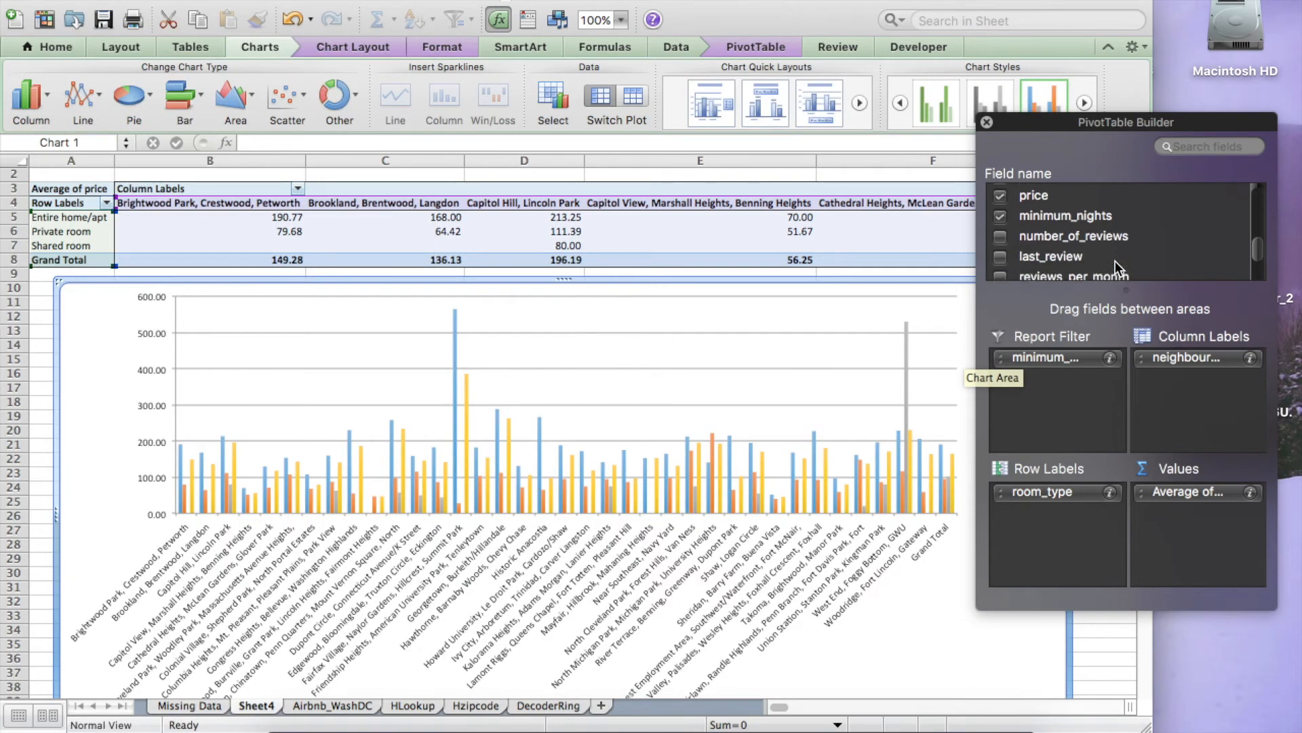
mouse_move(1093, 234)
mouse_down()
mouse_move(1181, 538)
mouse_move(1153, 360)
mouse_move(1109, 244)
mouse_up()
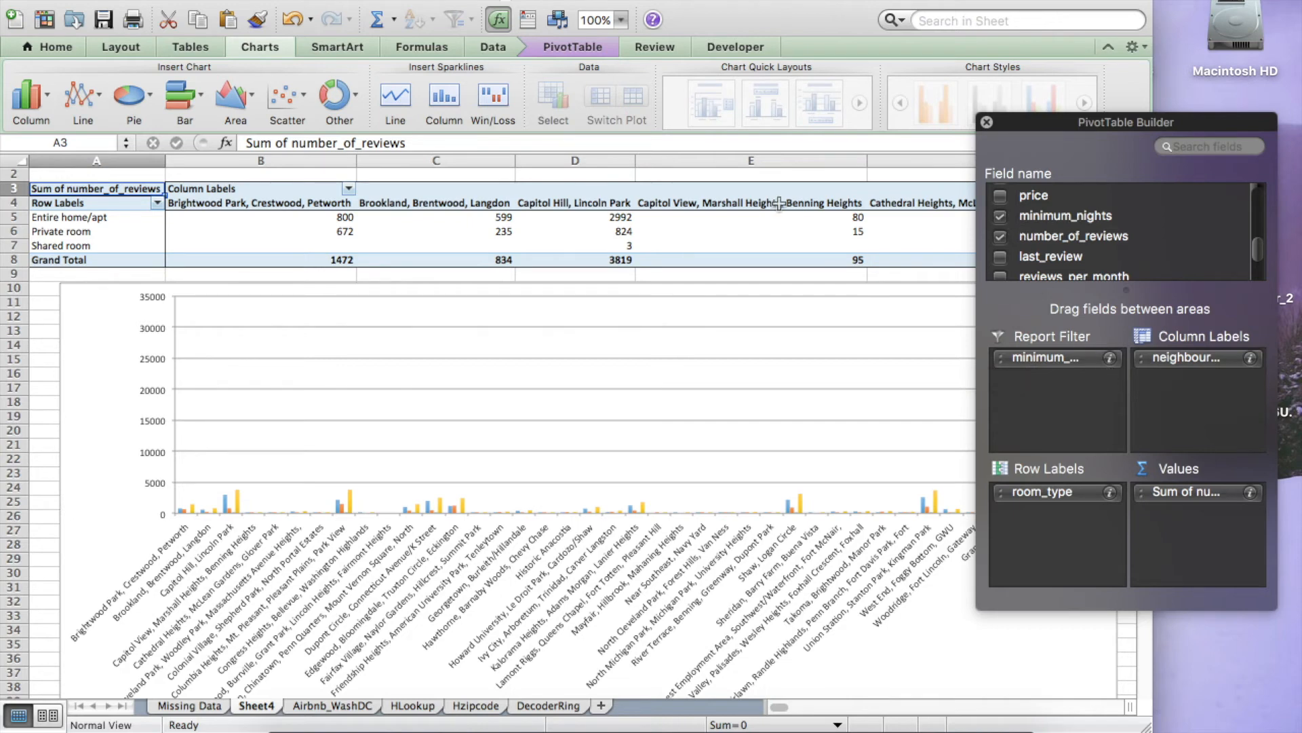
Step: Clear the minimum_nights report filter so all night values are included
scroll(468, 253, up, 1)
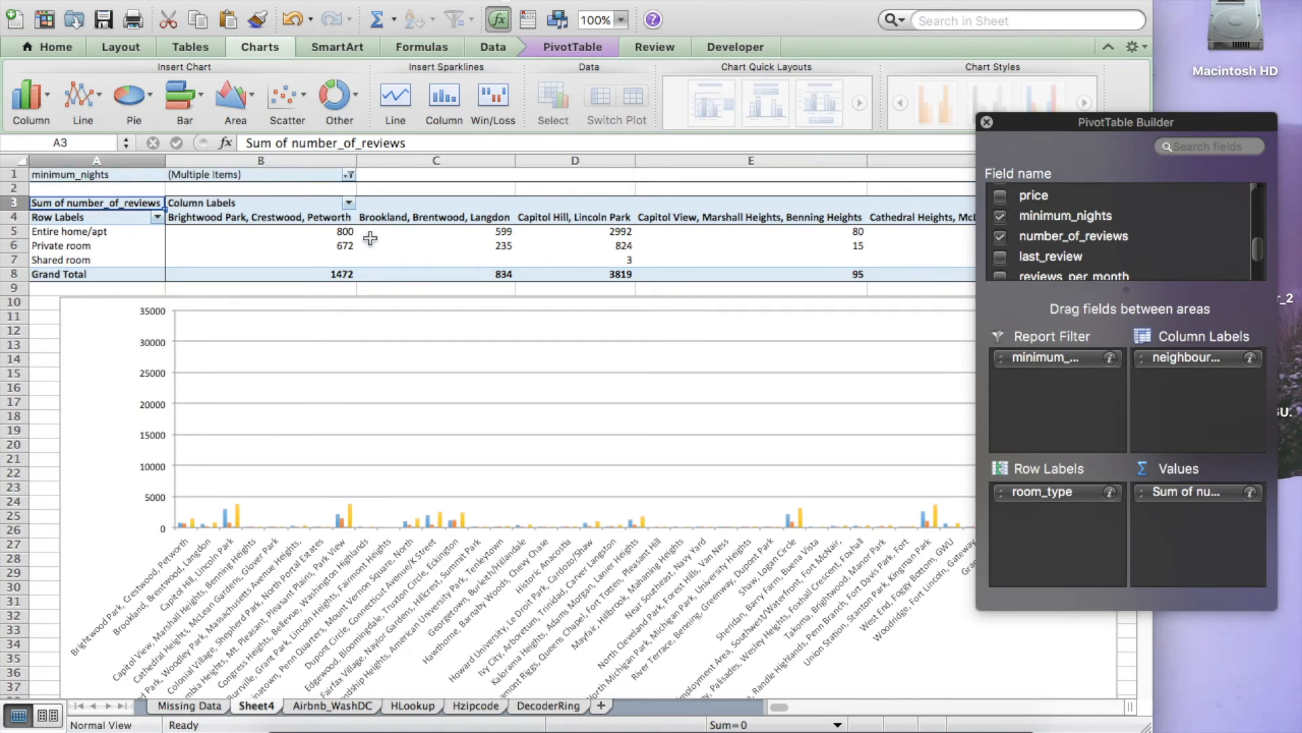
click(350, 175)
click(402, 256)
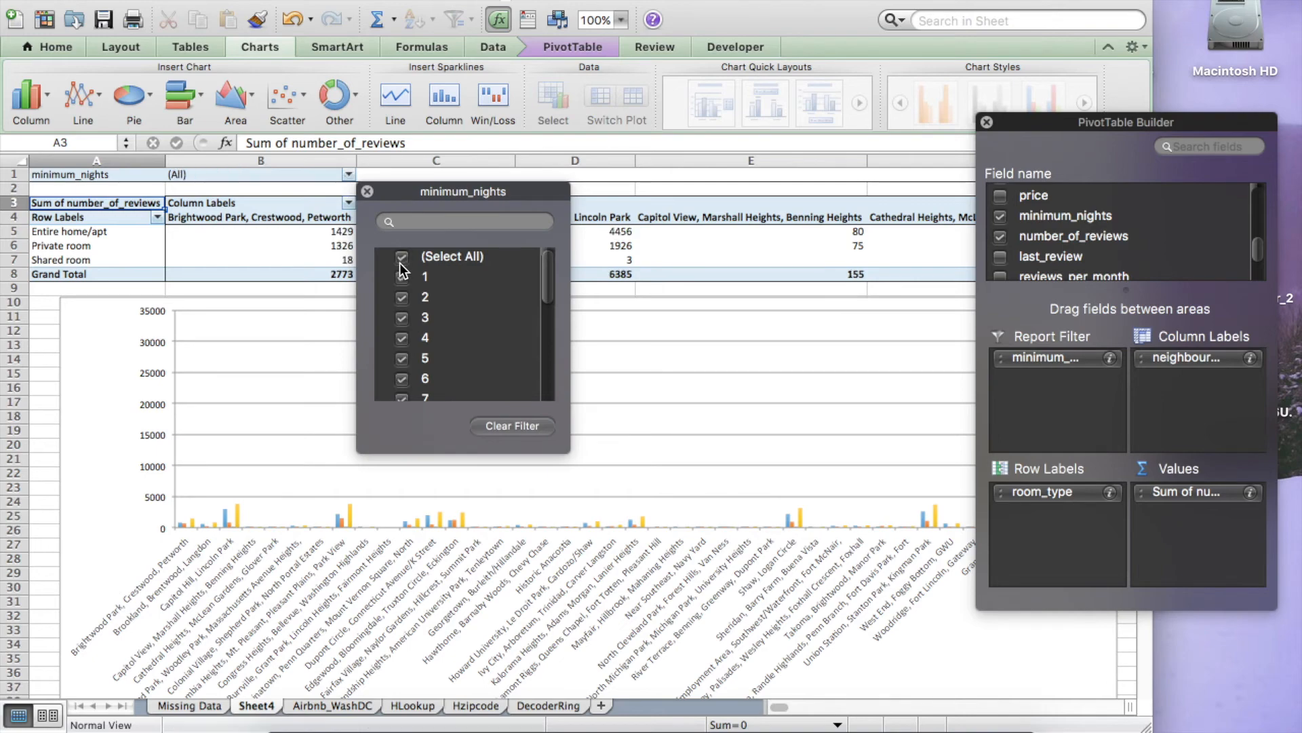
click(367, 192)
scroll(700, 349, right, 10)
scroll(699, 349, right, 5)
scroll(699, 350, left, 15)
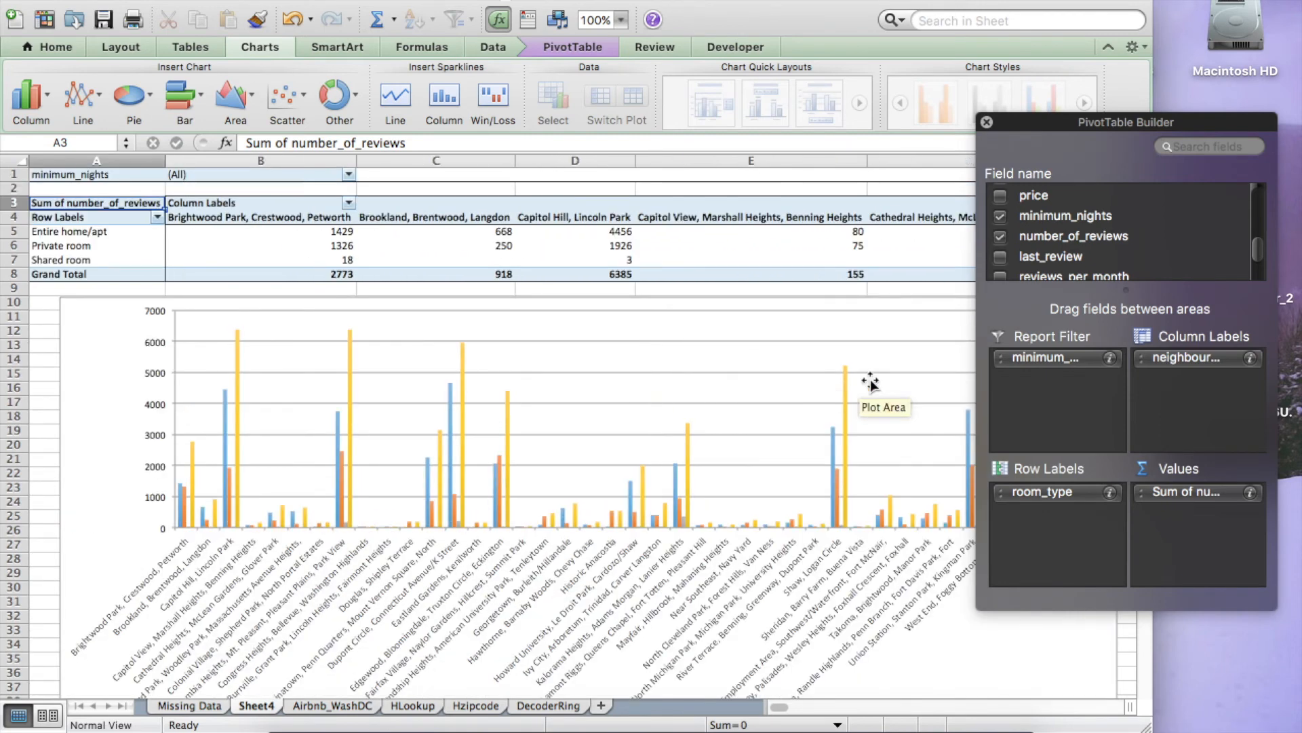
scroll(1113, 262, down, 1)
scroll(1114, 262, up, 5)
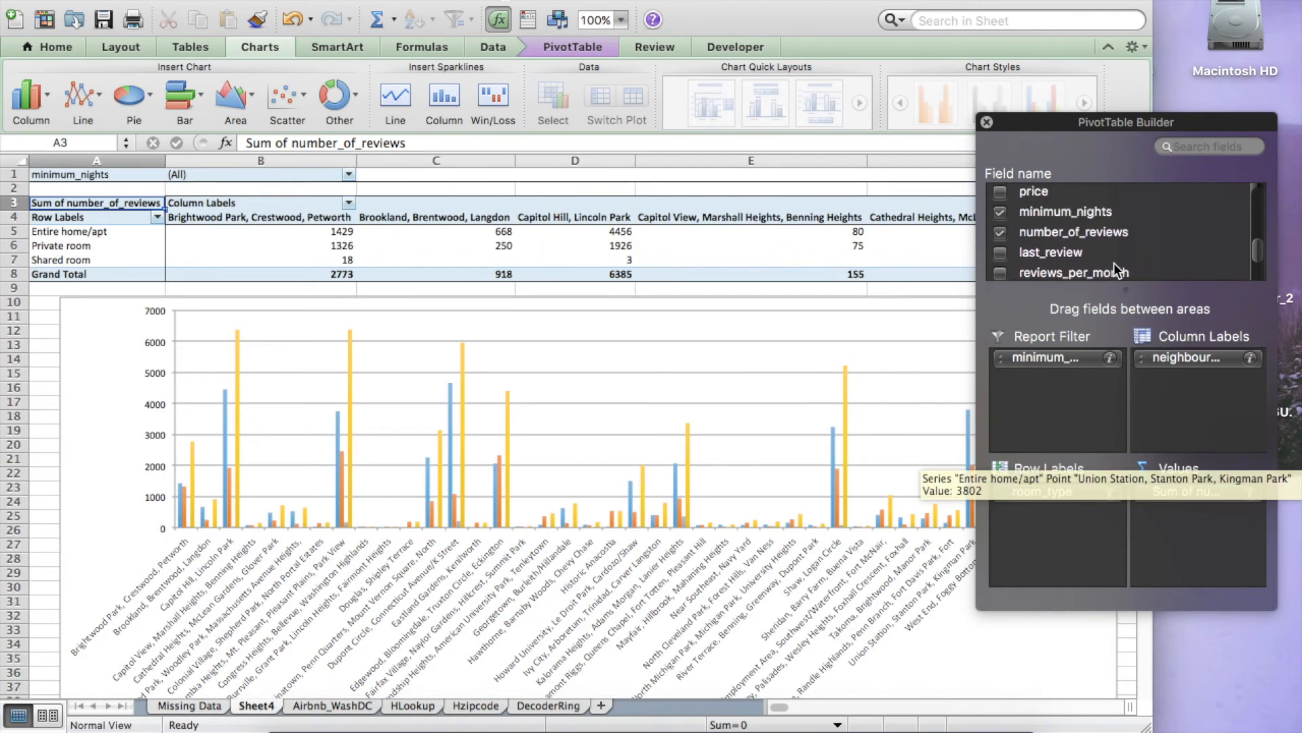
Step: Try adding host_name to the row labels, then remove it again
scroll(1114, 263, up, 3)
drag(1080, 236, 1069, 523)
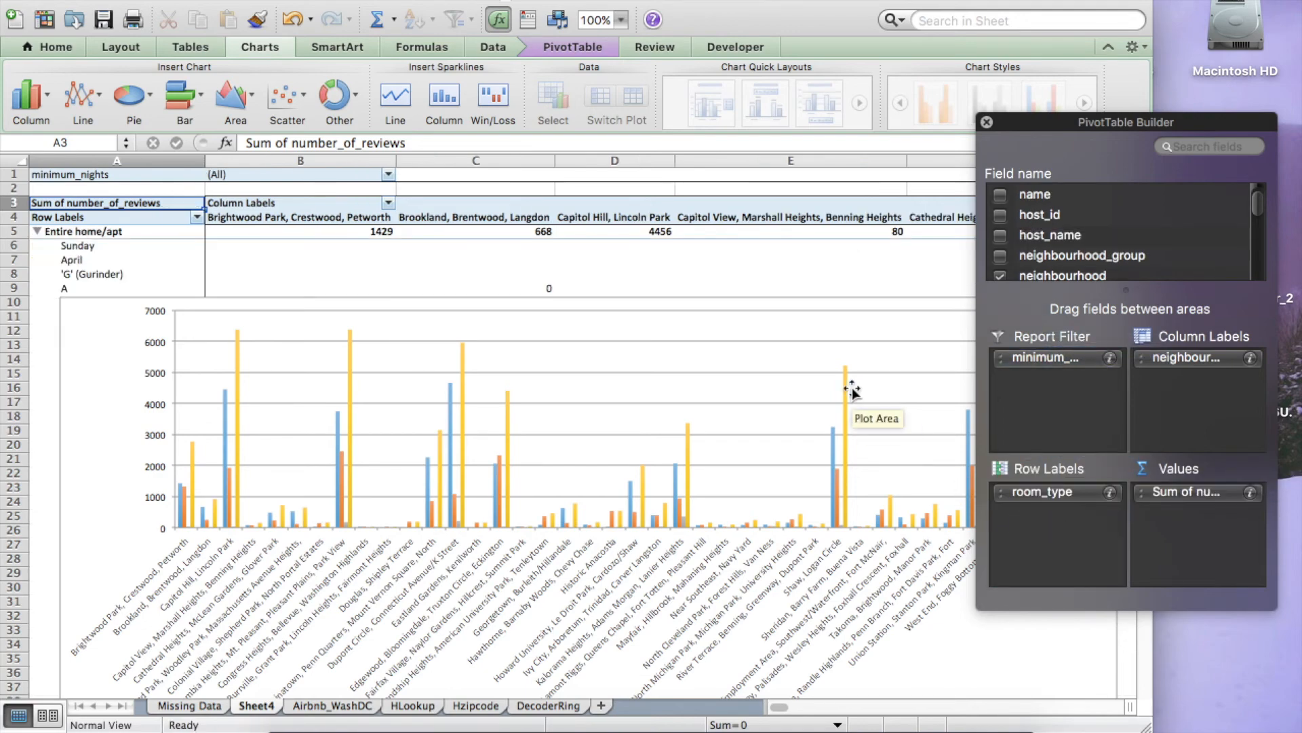
scroll(658, 329, down, 3)
scroll(659, 329, down, 8)
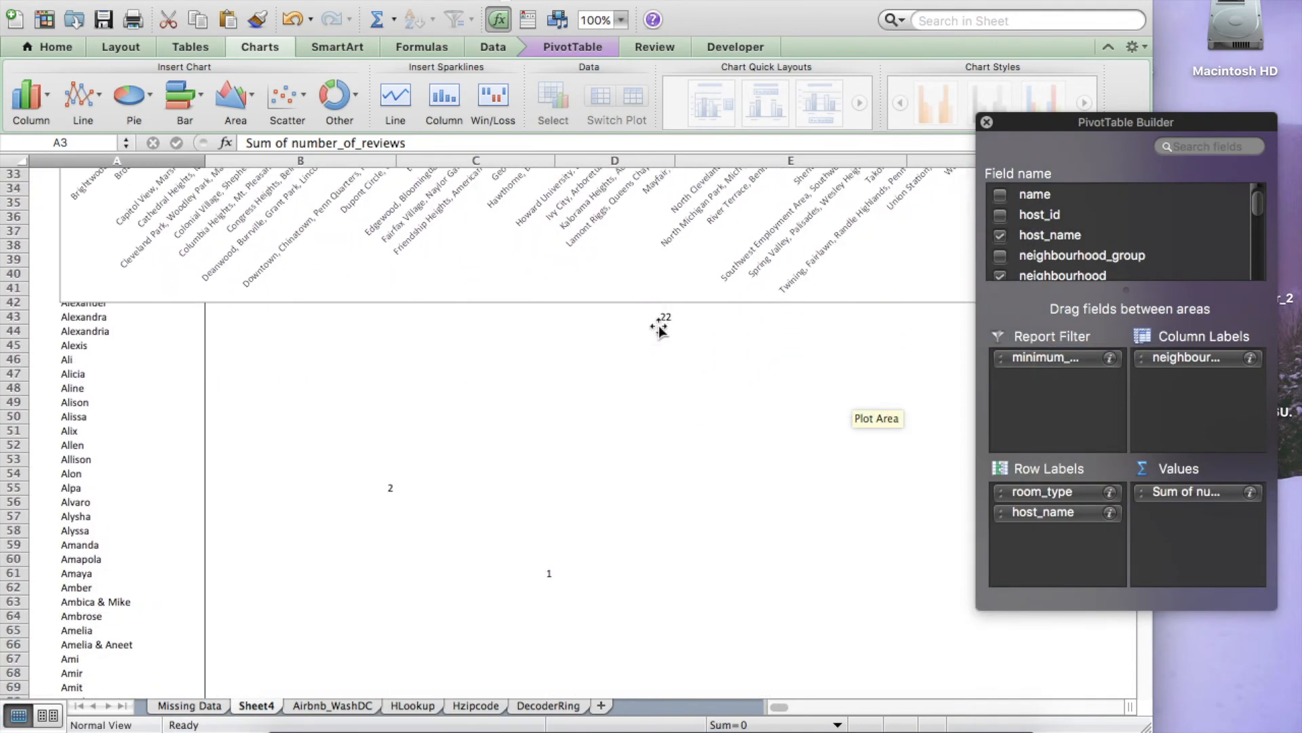
scroll(659, 329, up, 10)
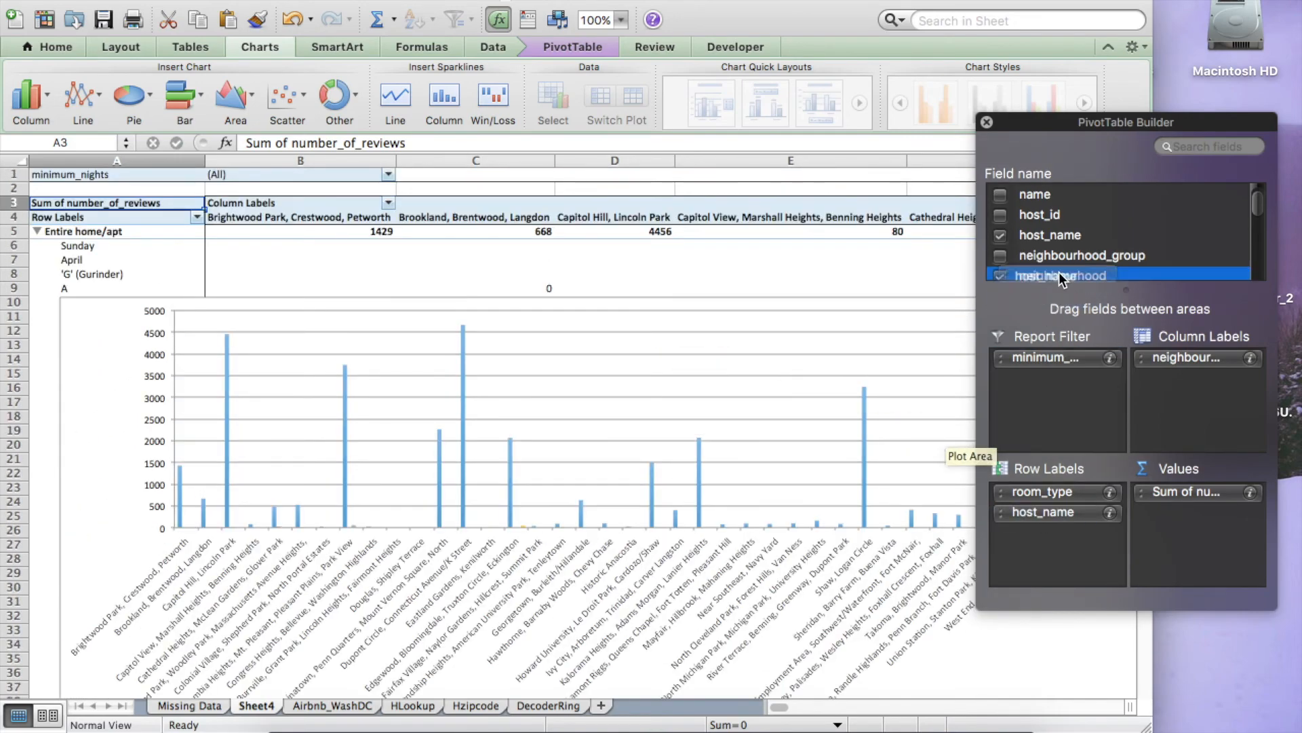
drag(1061, 280, 1067, 260)
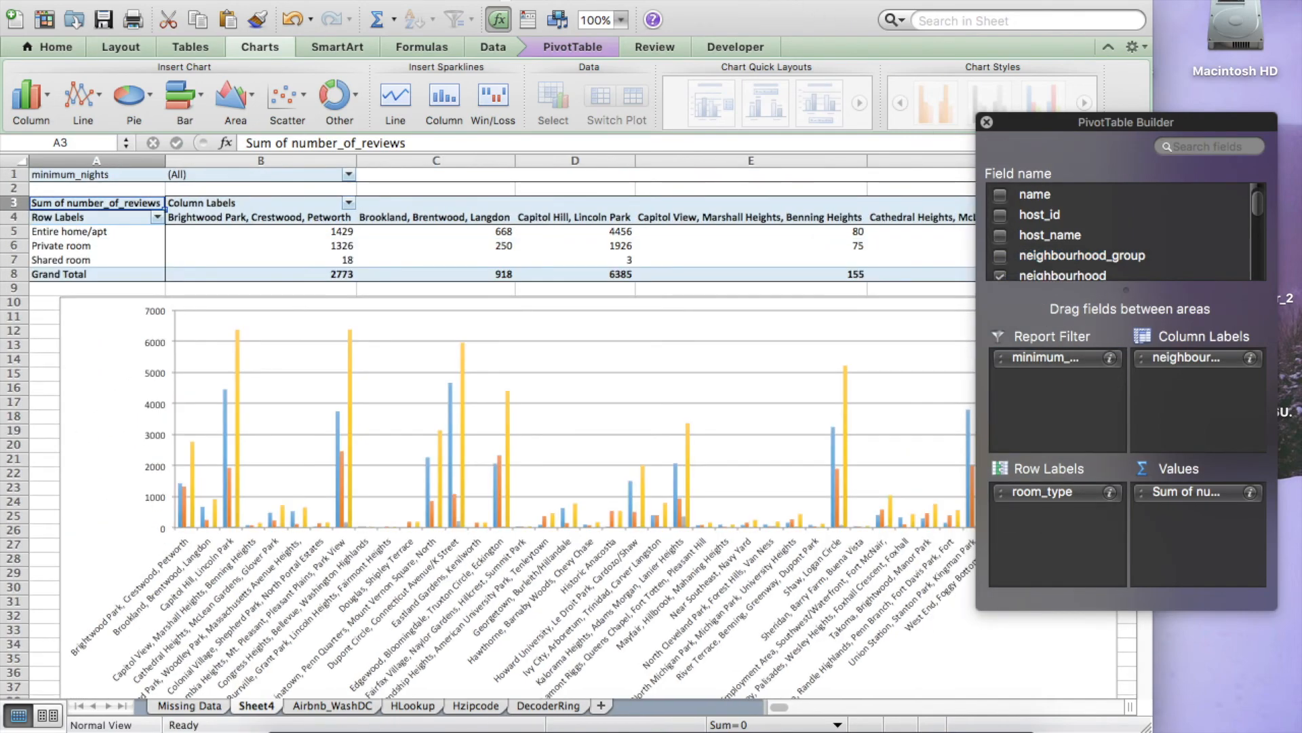